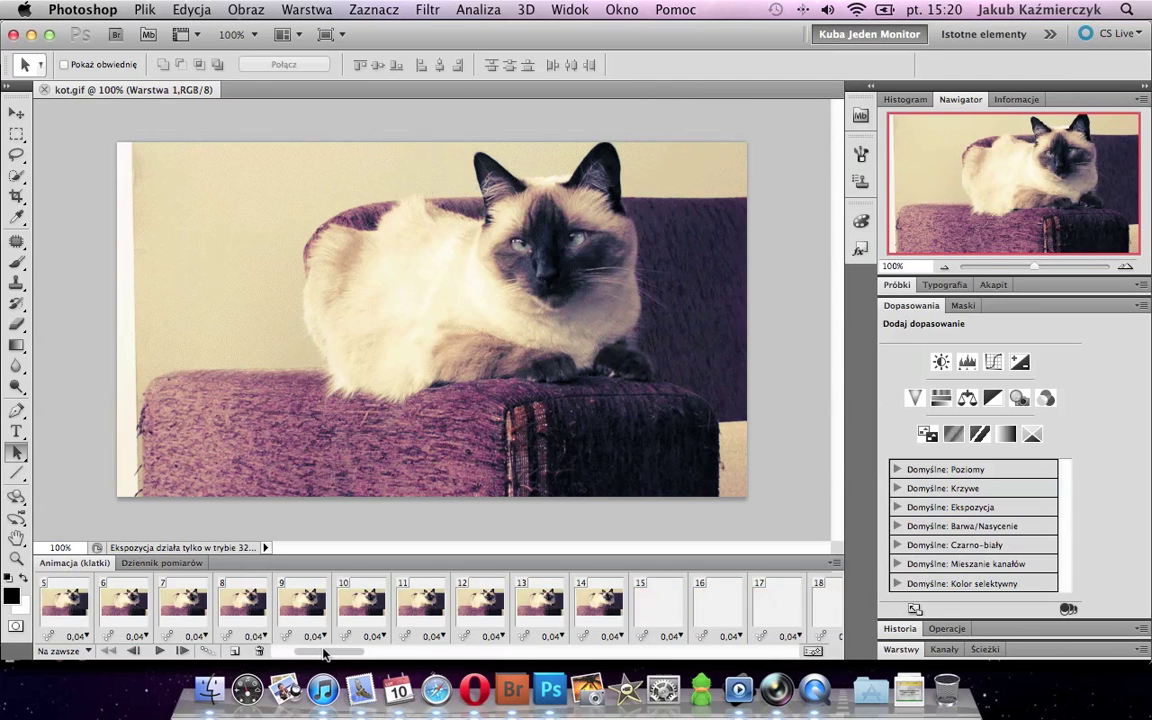
# Step forward and back through the cat animation frames to review them.
pyautogui.moveTo(300, 652); pyautogui.dragTo(700, 650)
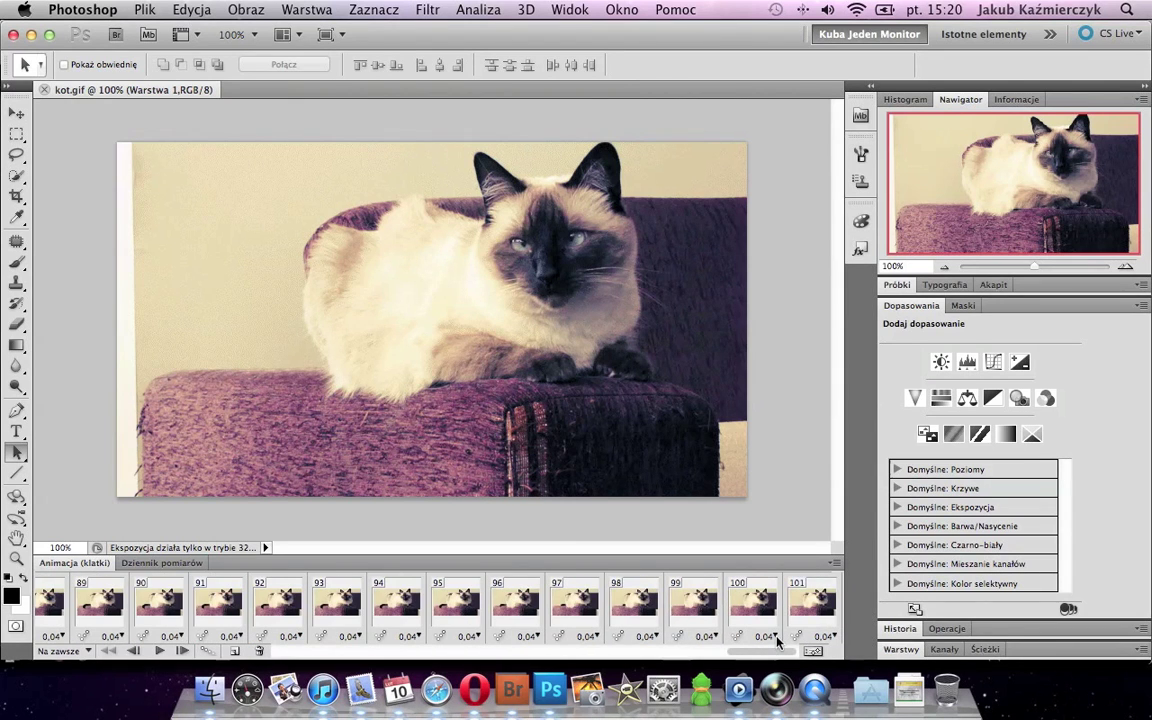
pyautogui.moveTo(699, 640); pyautogui.dragTo(290, 656)
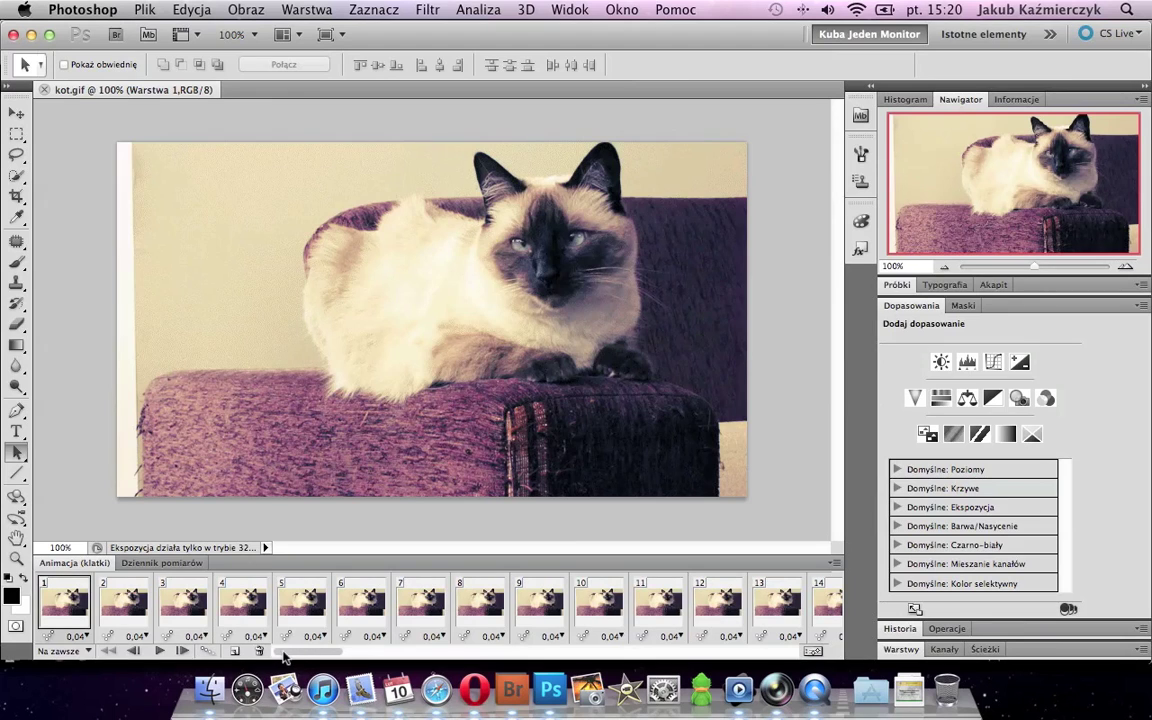
pyautogui.click(115, 612)
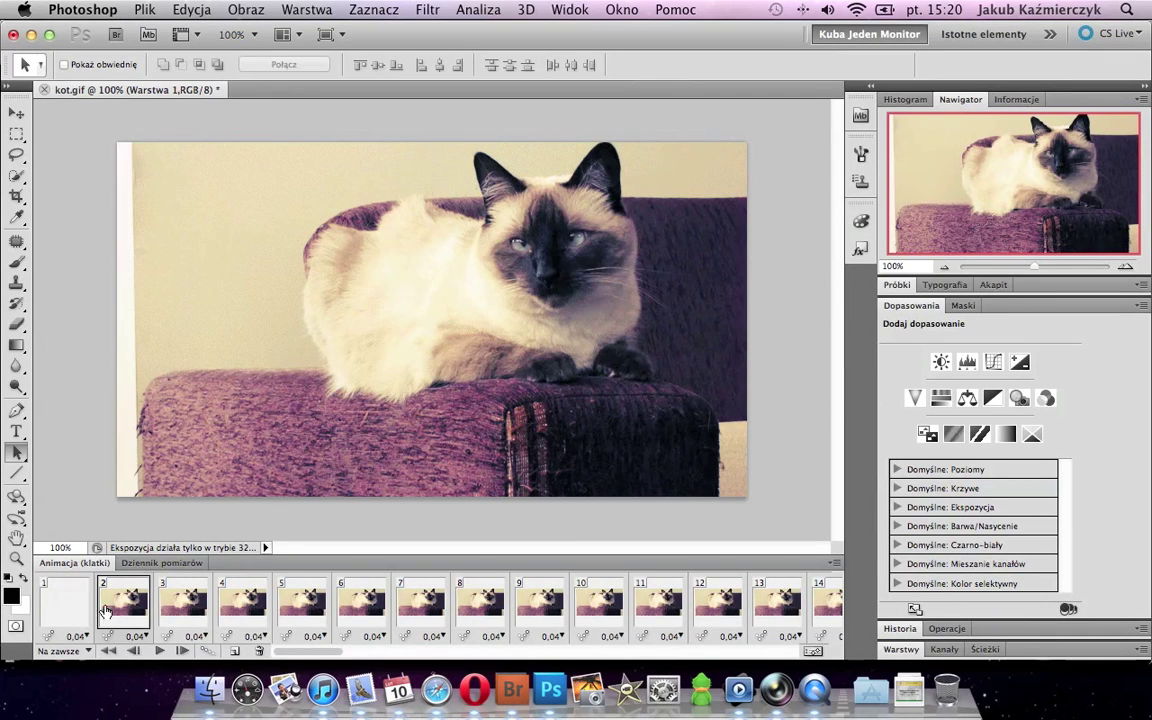
pyautogui.click(68, 606)
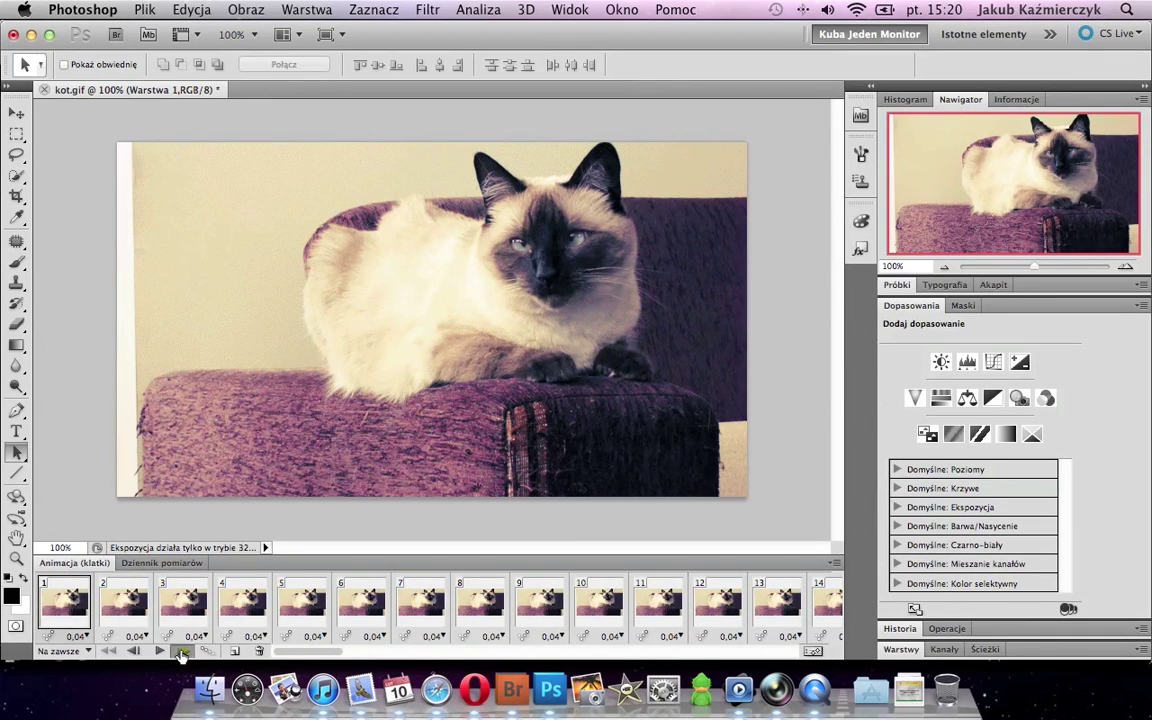
pyautogui.click(179, 652)
pyautogui.click(181, 653)
pyautogui.click(181, 652)
pyautogui.click(181, 652)
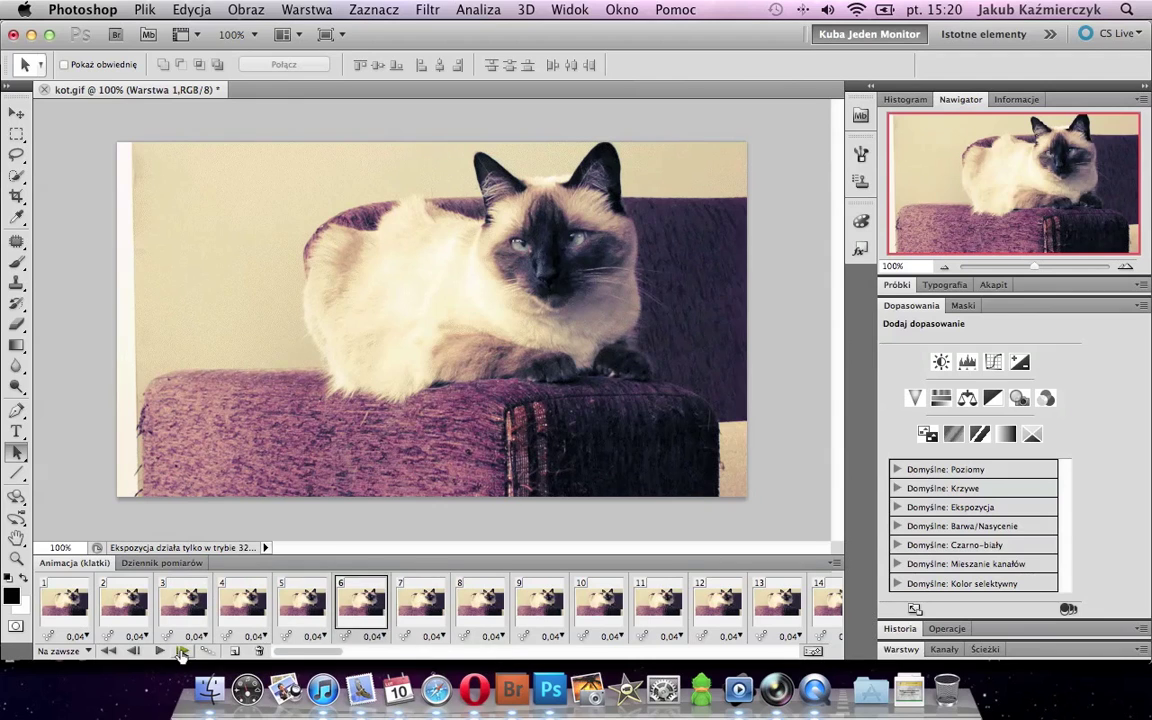
pyautogui.click(181, 652)
pyautogui.click(181, 652)
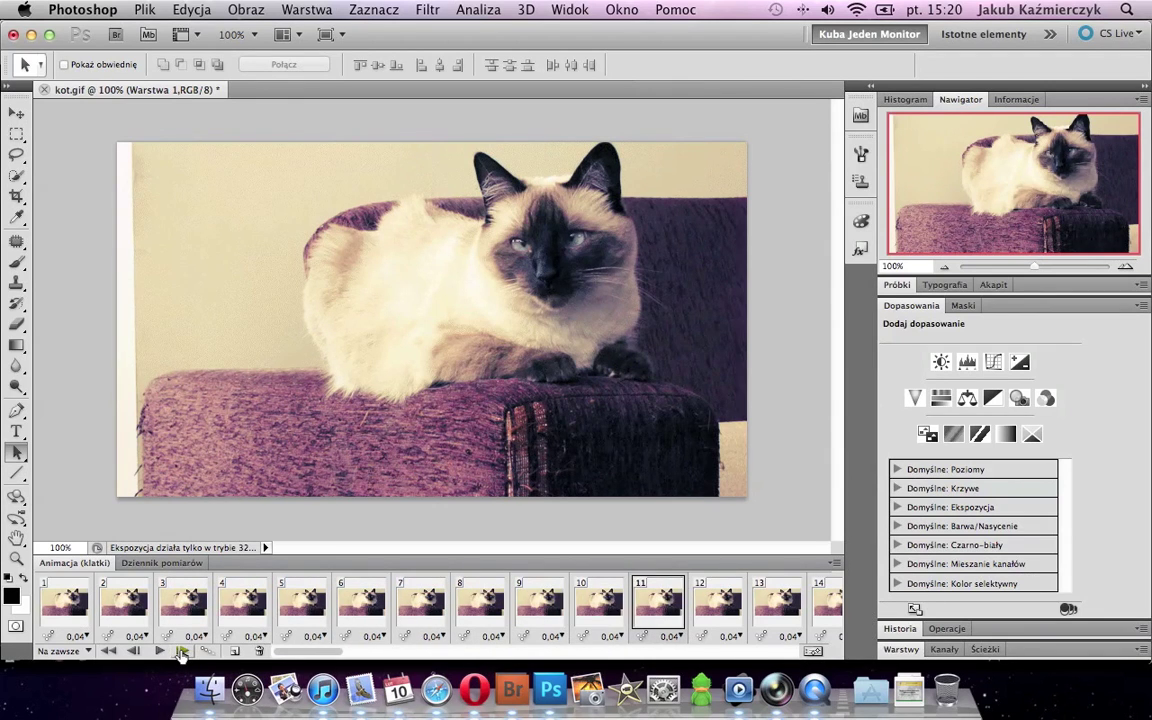
pyautogui.click(181, 652)
pyautogui.click(181, 652)
pyautogui.click(181, 652)
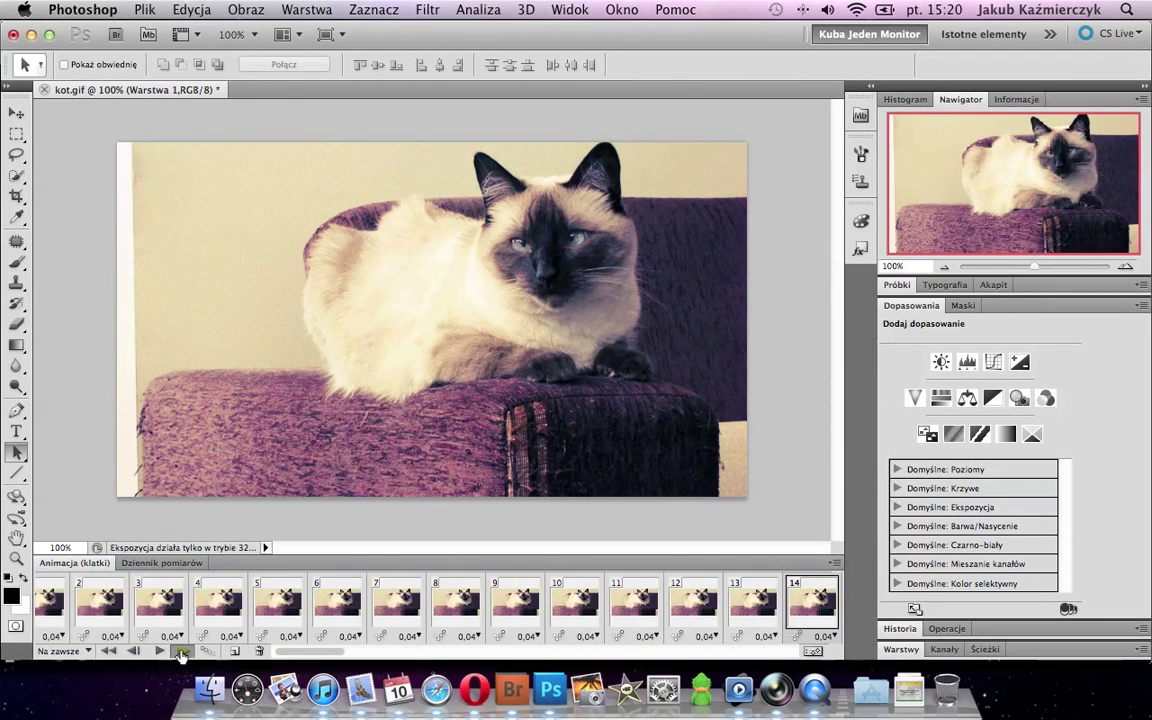
pyautogui.click(181, 652)
pyautogui.click(181, 652)
pyautogui.click(181, 652)
pyautogui.click(181, 652)
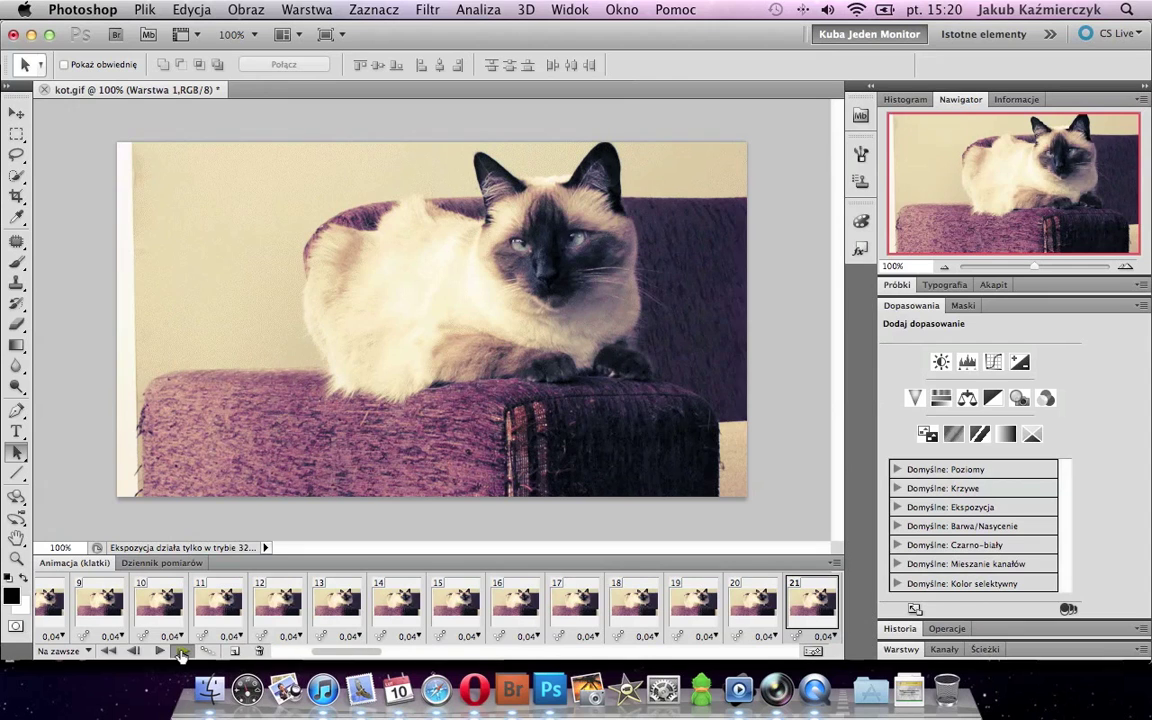
pyautogui.click(181, 652)
pyautogui.click(181, 652)
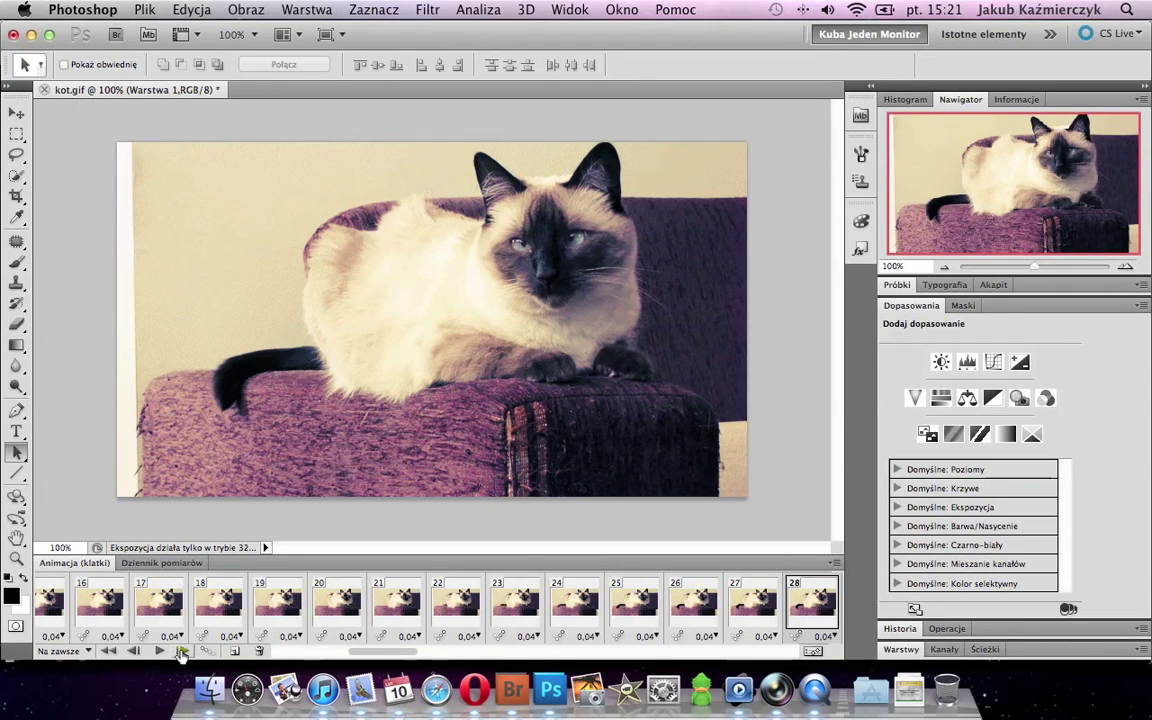
pyautogui.click(131, 652)
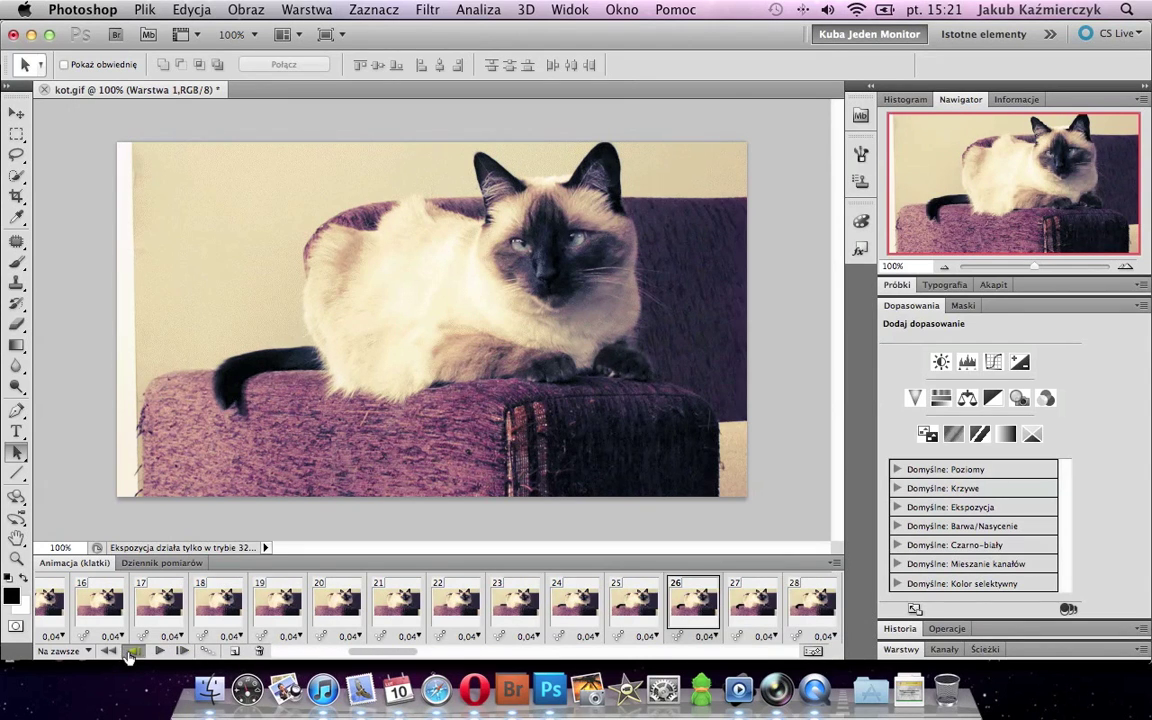
pyautogui.click(131, 652)
pyautogui.click(131, 652)
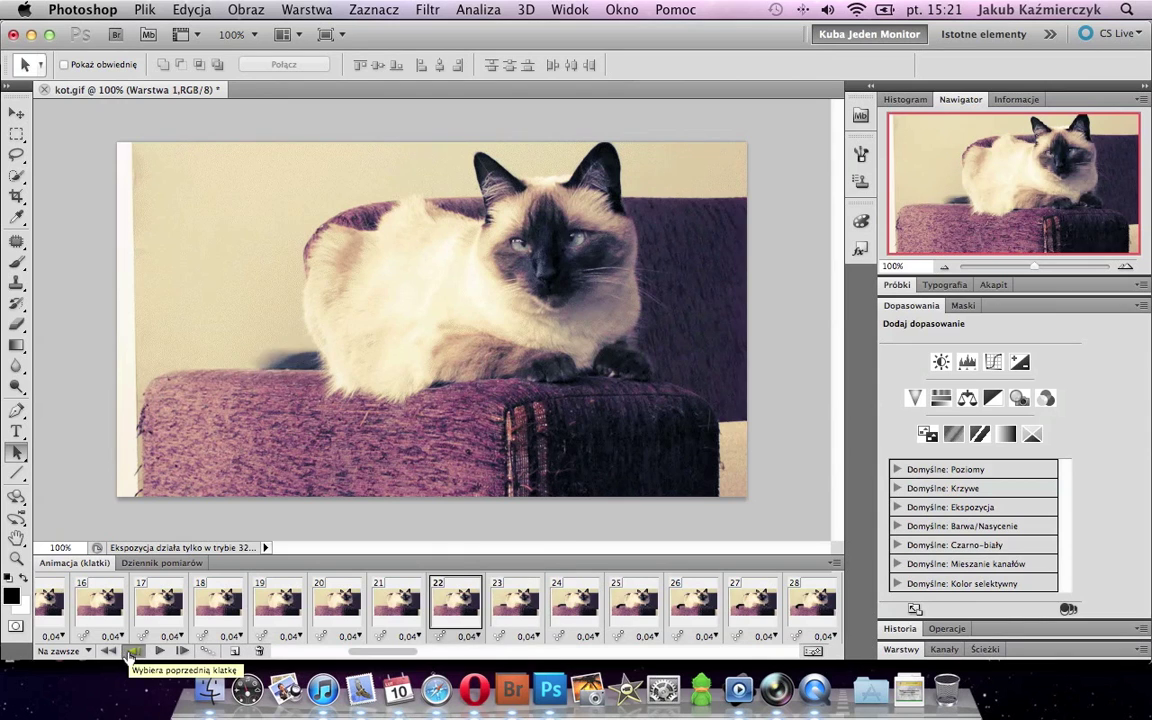
pyautogui.click(131, 652)
# Move frame 3 to the fourth position in the Animation panel.
pyautogui.moveTo(388, 657); pyautogui.dragTo(313, 657)
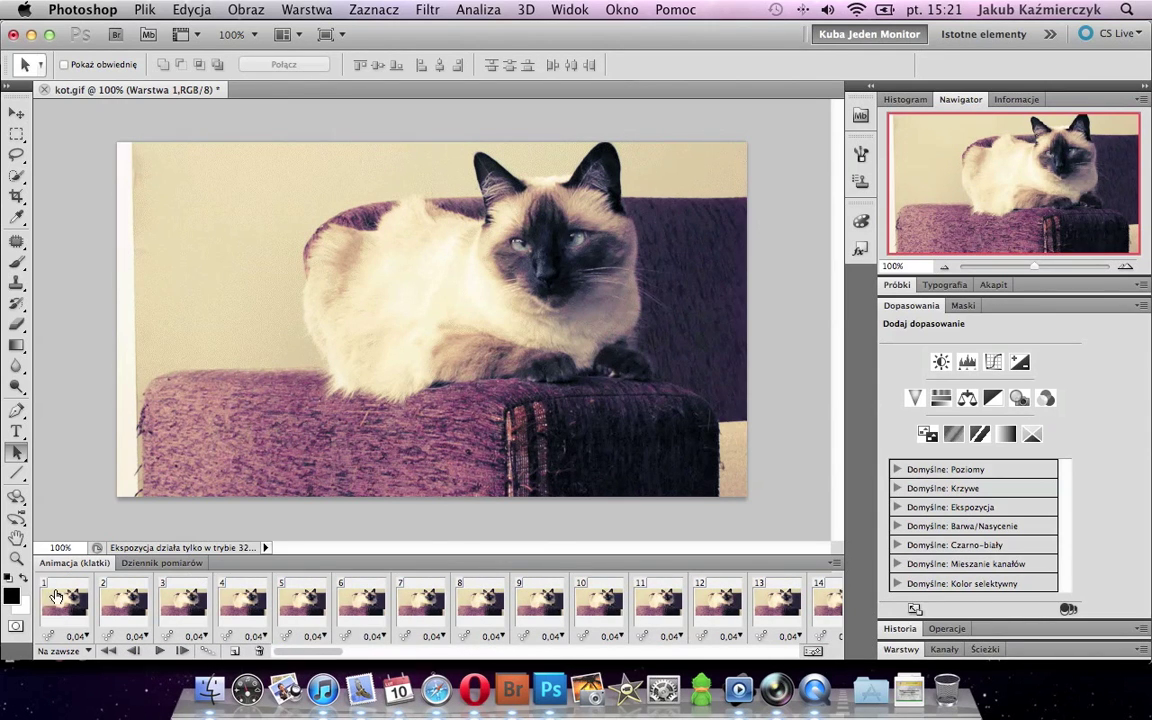
pyautogui.click(56, 597)
pyautogui.click(122, 600)
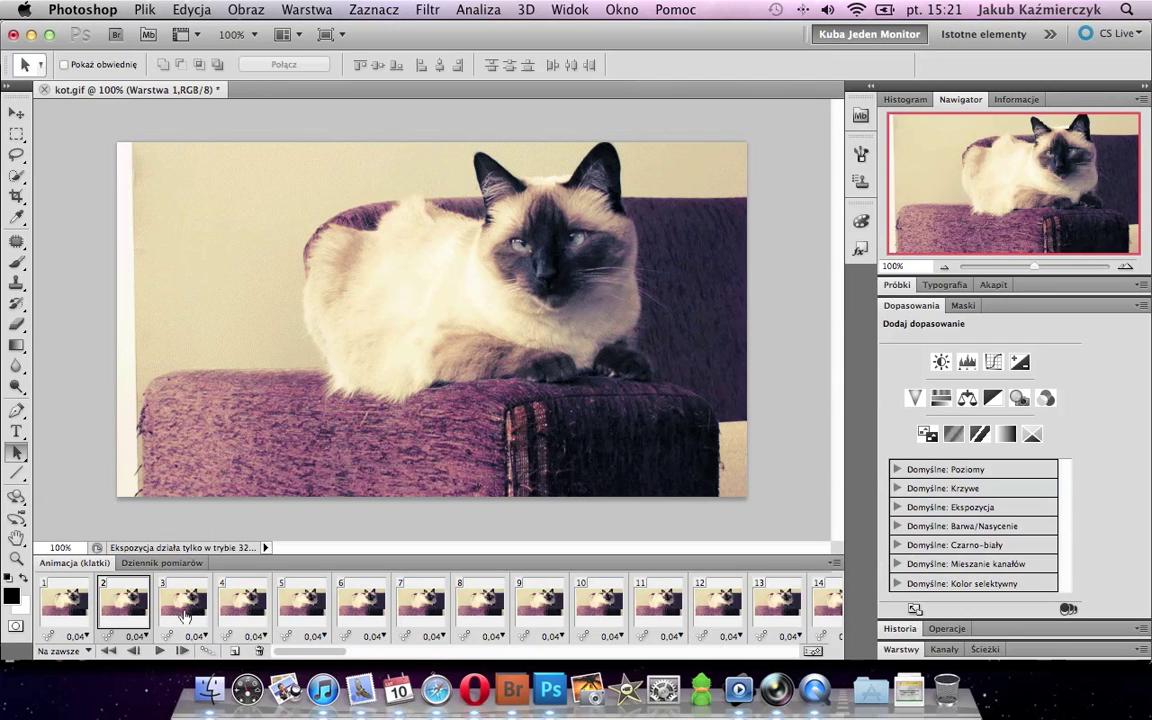
pyautogui.click(185, 612)
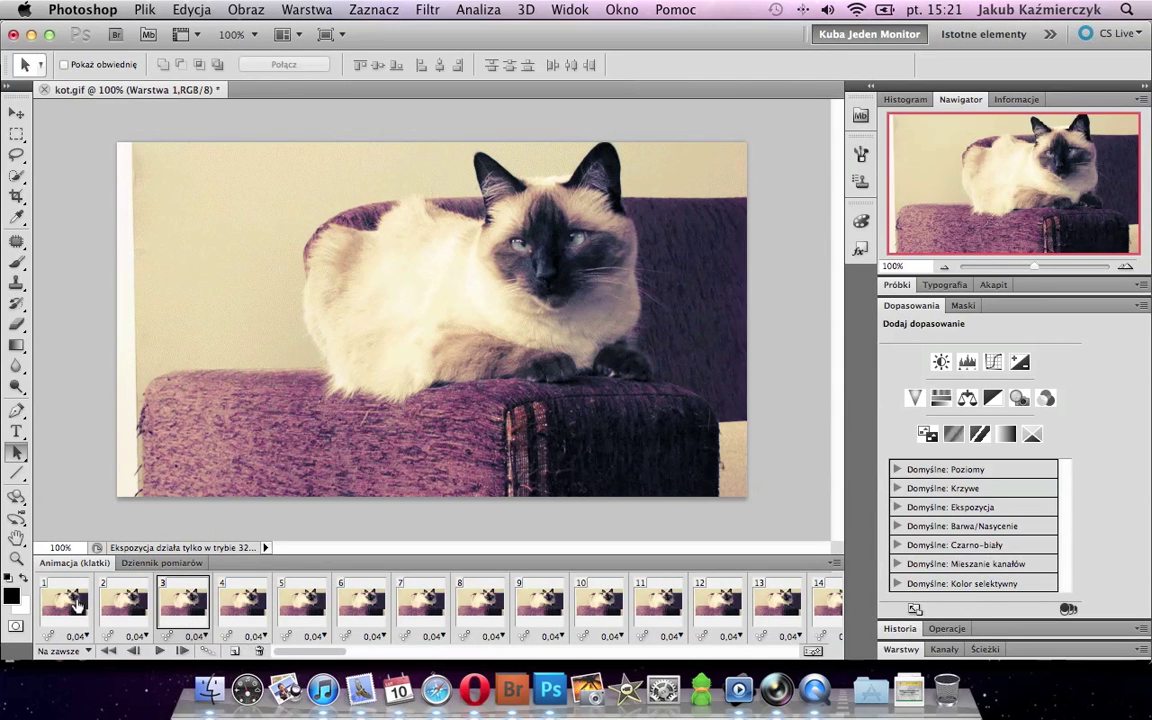
pyautogui.moveTo(190, 624); pyautogui.dragTo(255, 652)
pyautogui.click(61, 598)
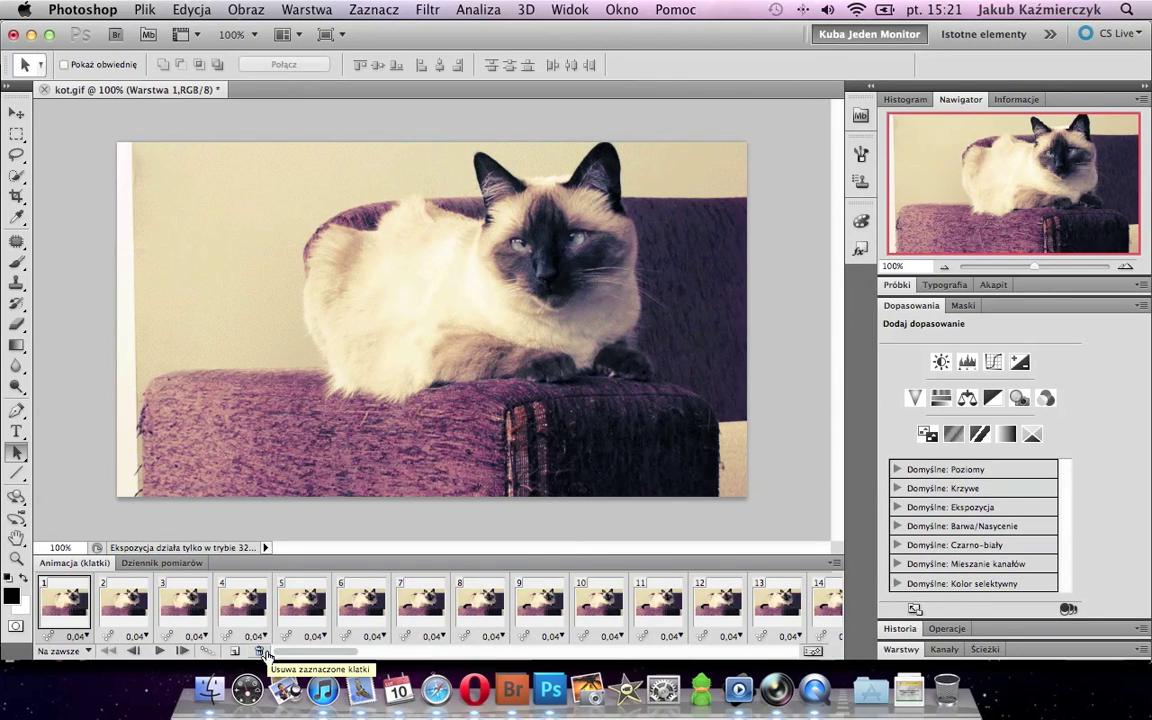
# Preview the animation, then delete the second frame.
pyautogui.click(158, 651)
pyautogui.click(158, 651)
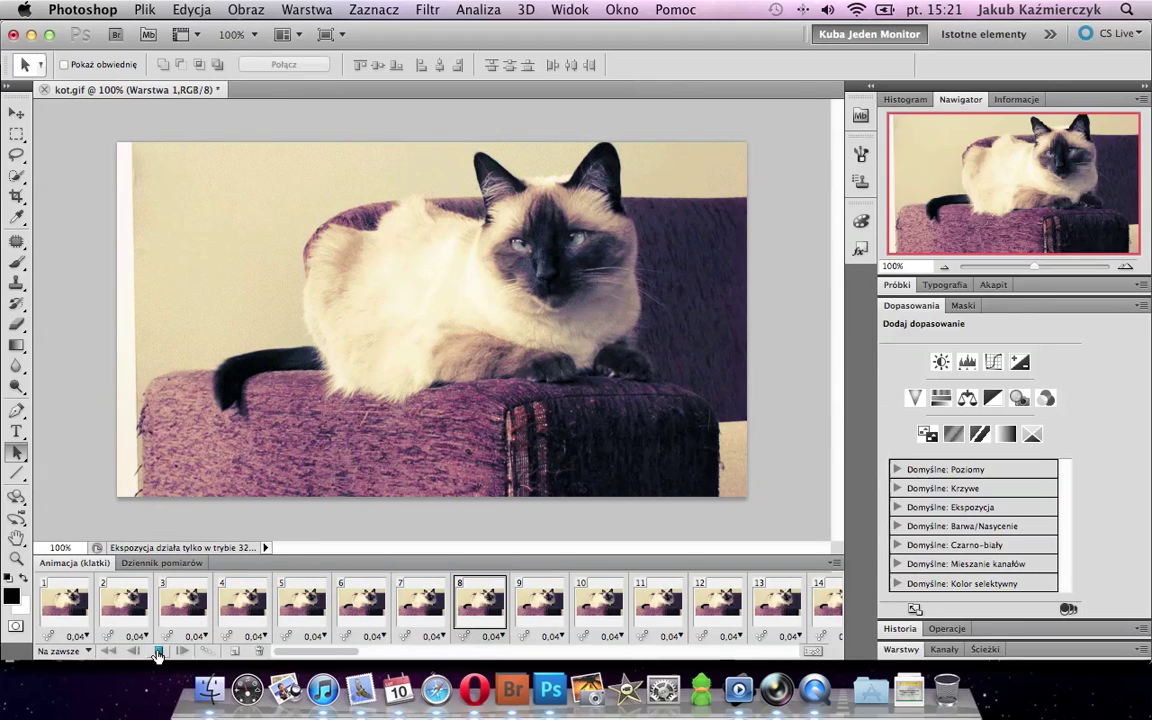
pyautogui.click(80, 615)
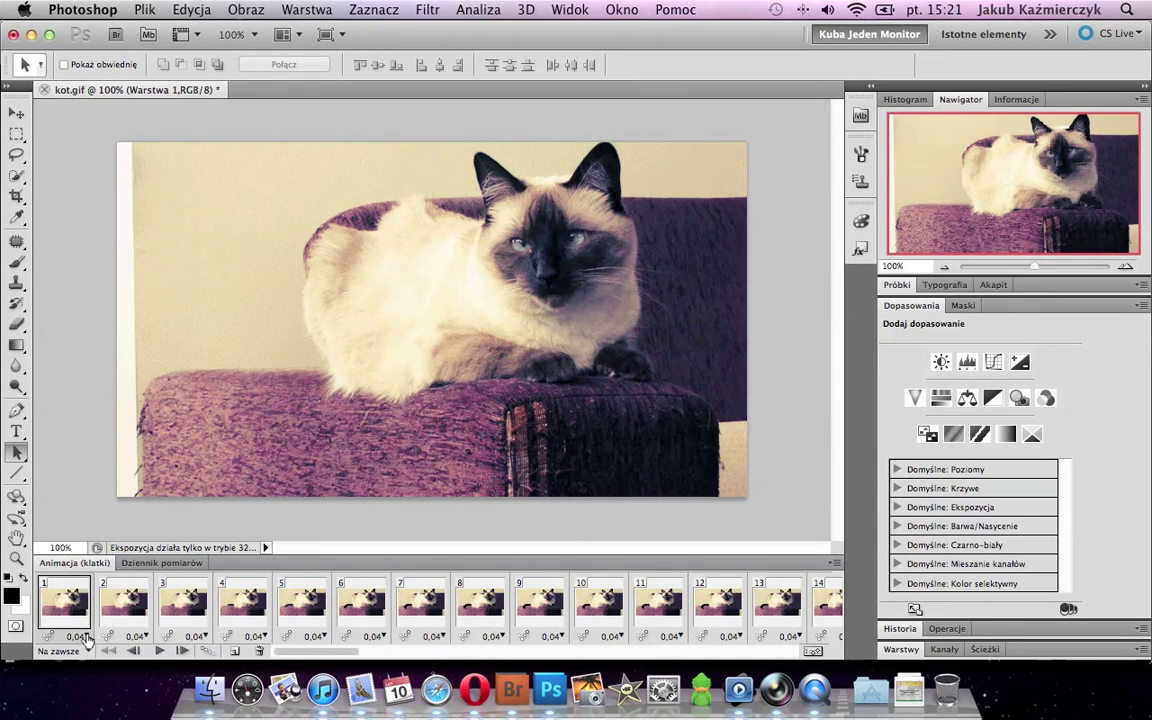
pyautogui.click(131, 616)
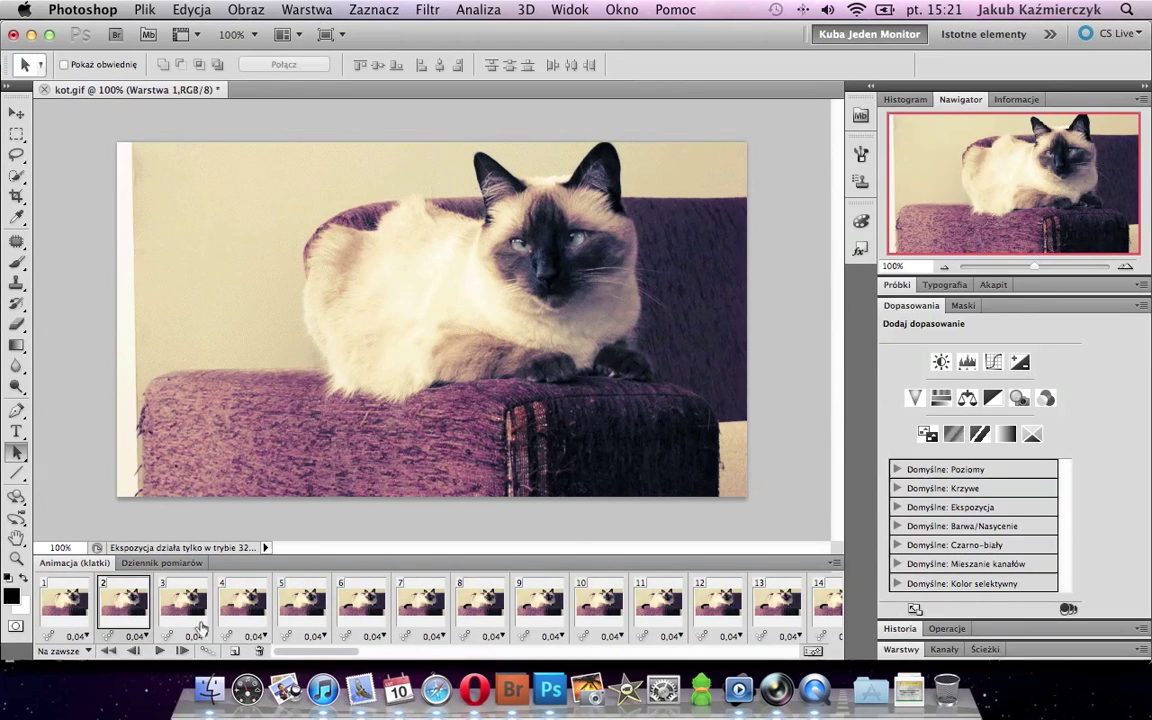
pyautogui.click(257, 651)
pyautogui.click(86, 612)
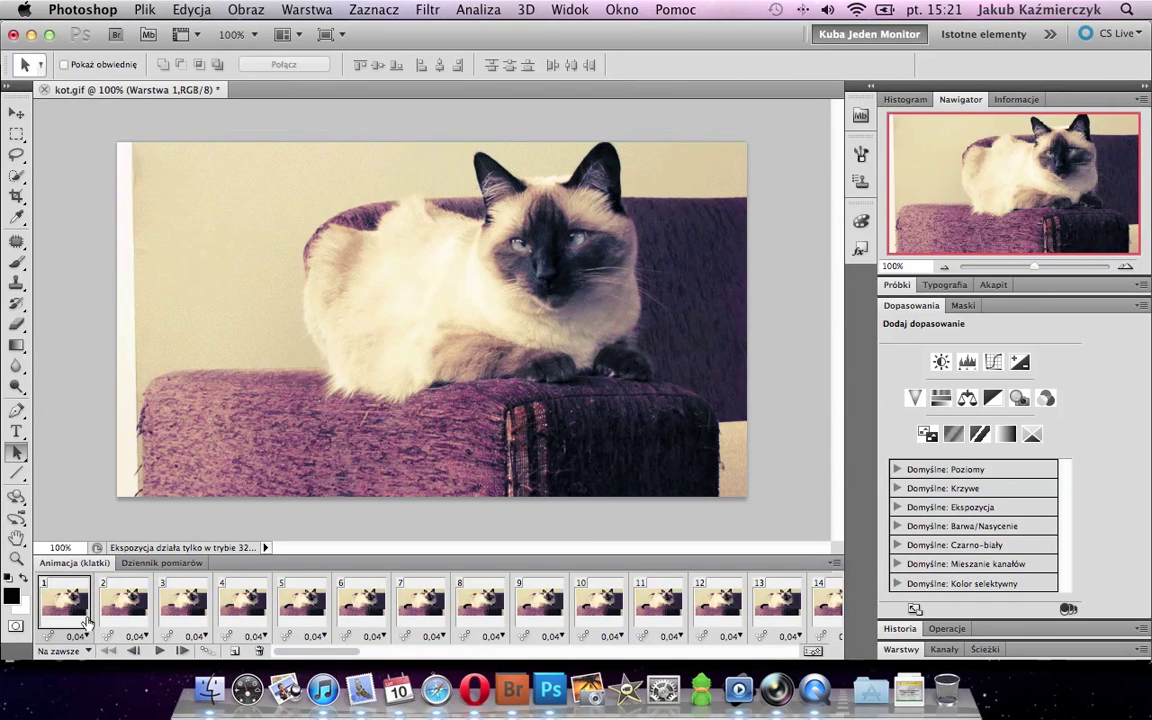
# Set frame 1's delay to 1.0 second, then check frames 2 through 7.
pyautogui.click(87, 637)
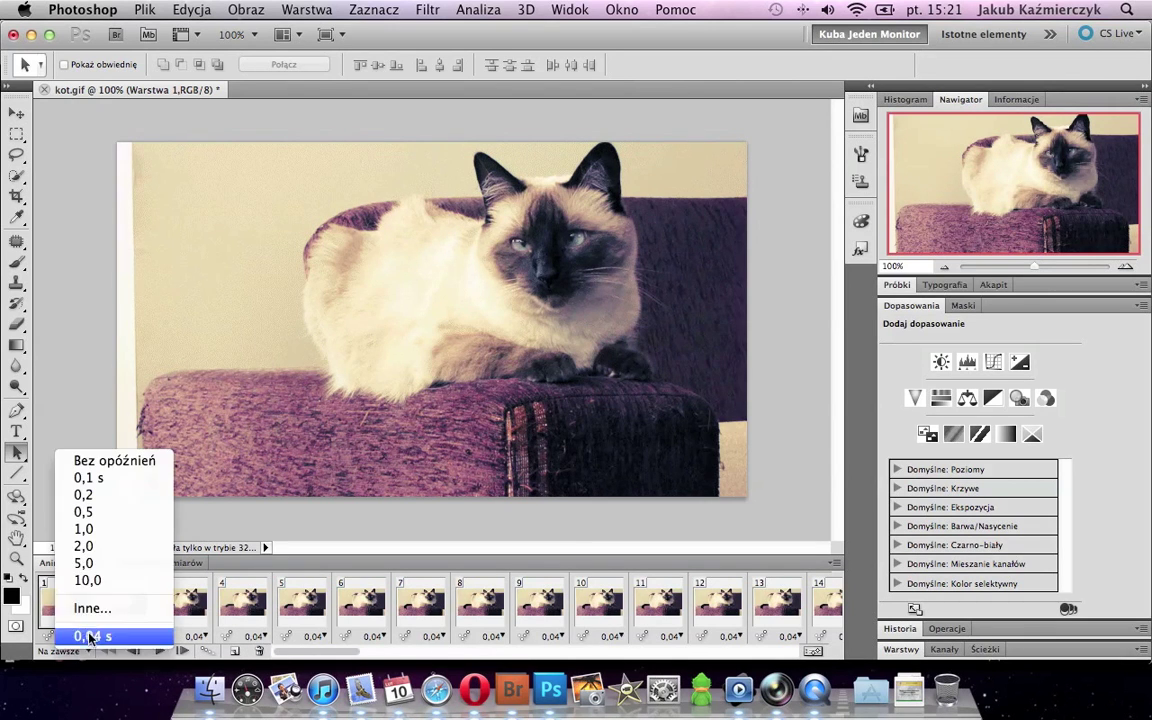
pyautogui.click(114, 535)
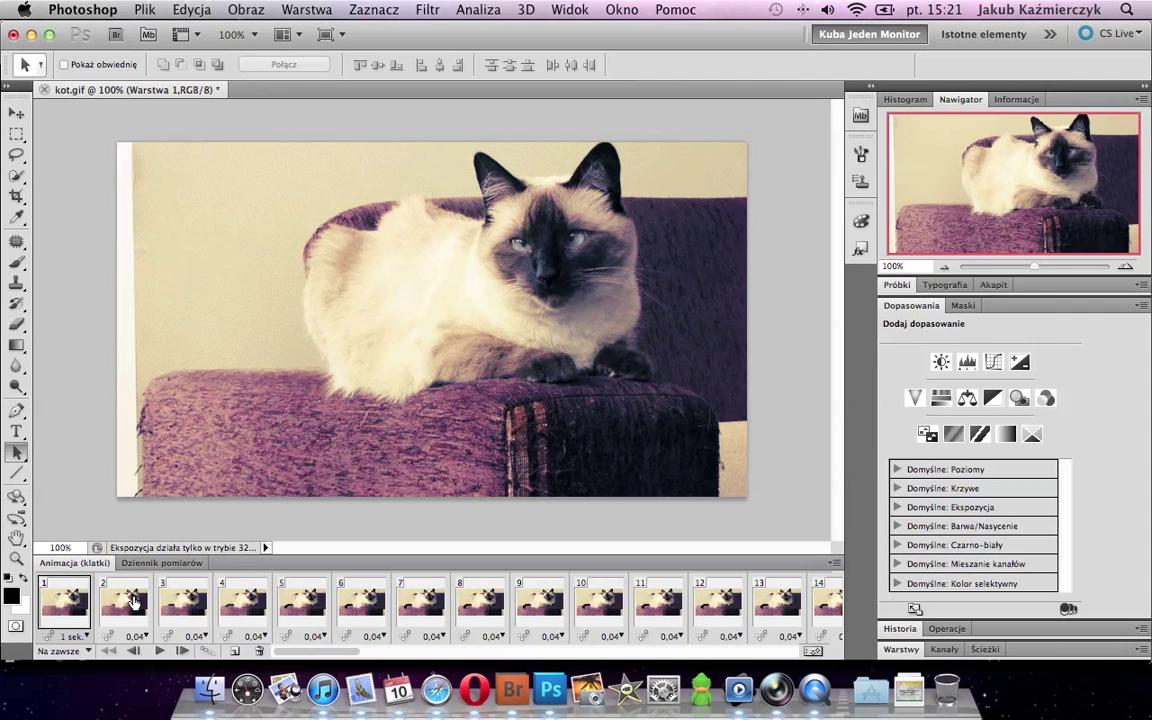
pyautogui.click(133, 601)
pyautogui.click(183, 601)
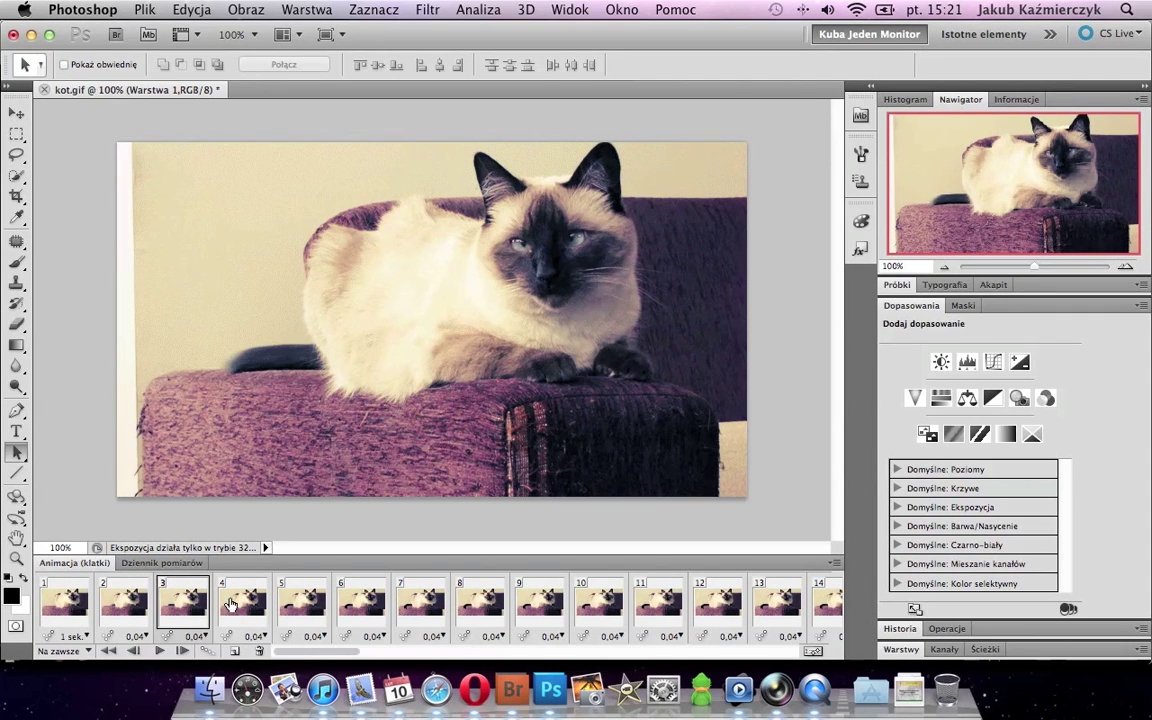
pyautogui.click(229, 603)
pyautogui.click(290, 603)
pyautogui.click(355, 603)
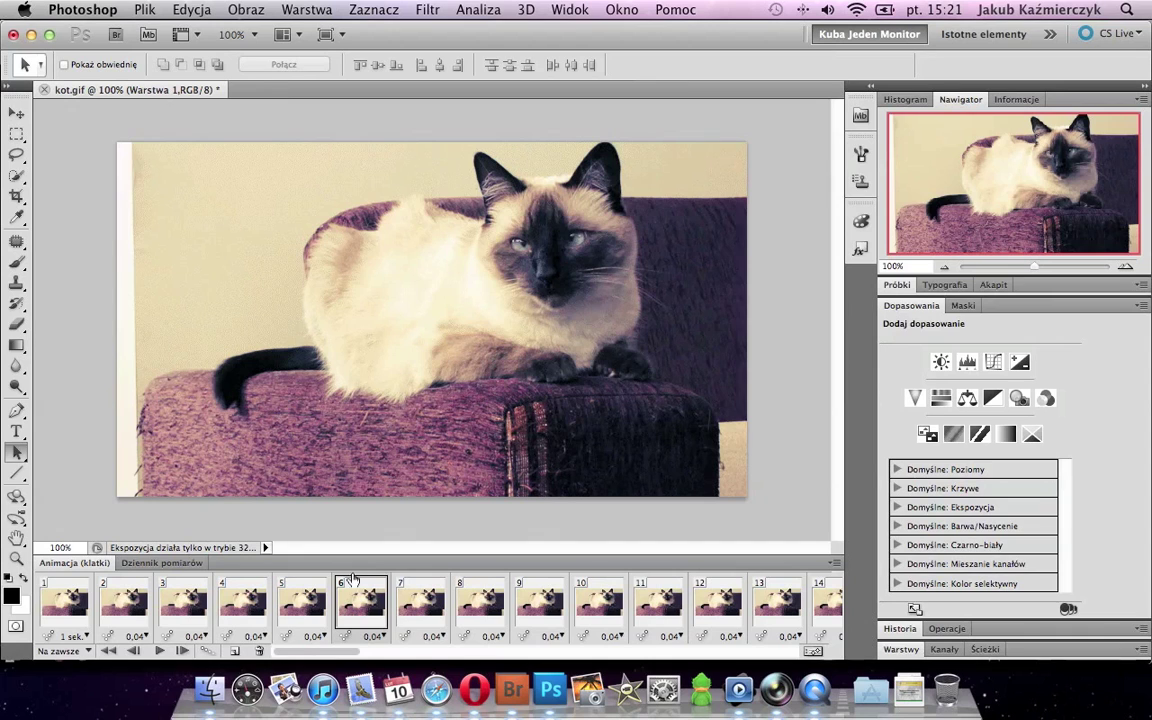
pyautogui.click(405, 592)
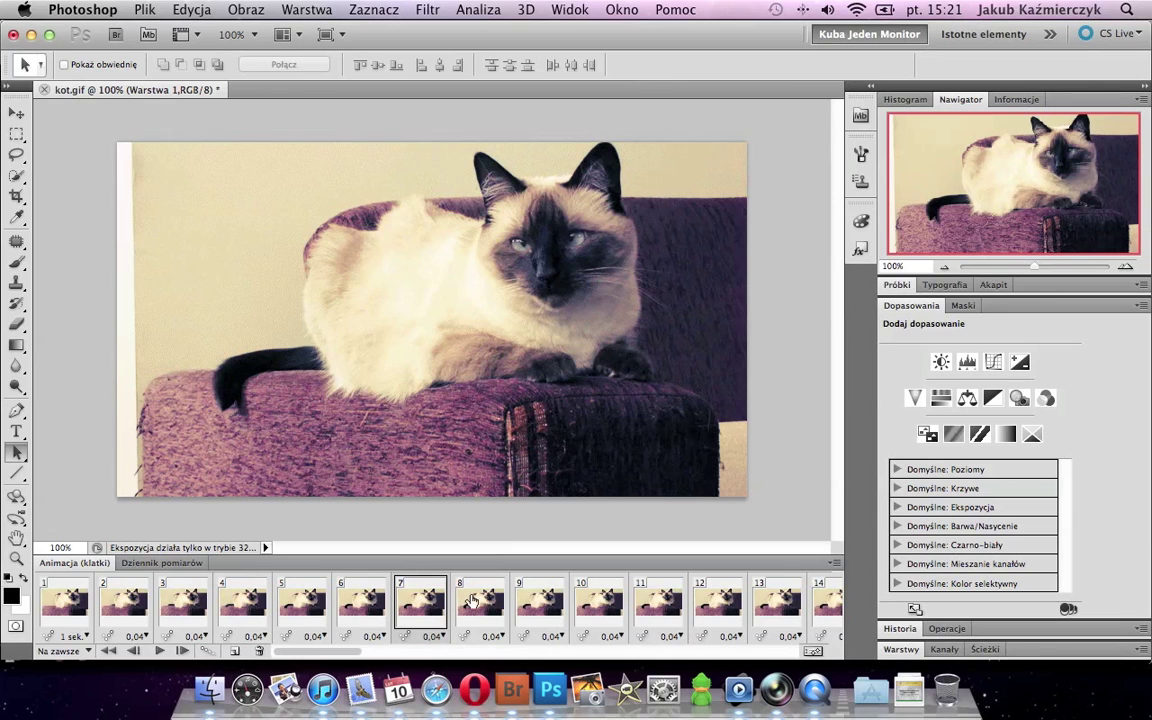
# Compare frames 7 and 8, ending back on frame 7.
pyautogui.click(180, 651)
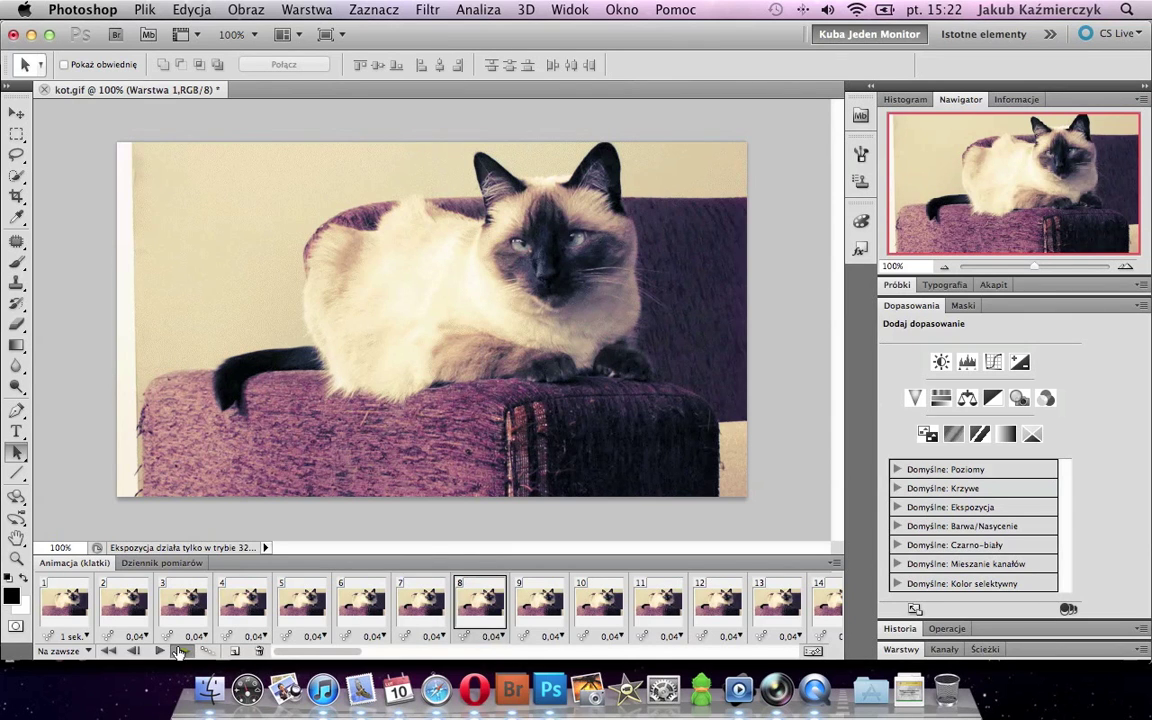
pyautogui.click(430, 612)
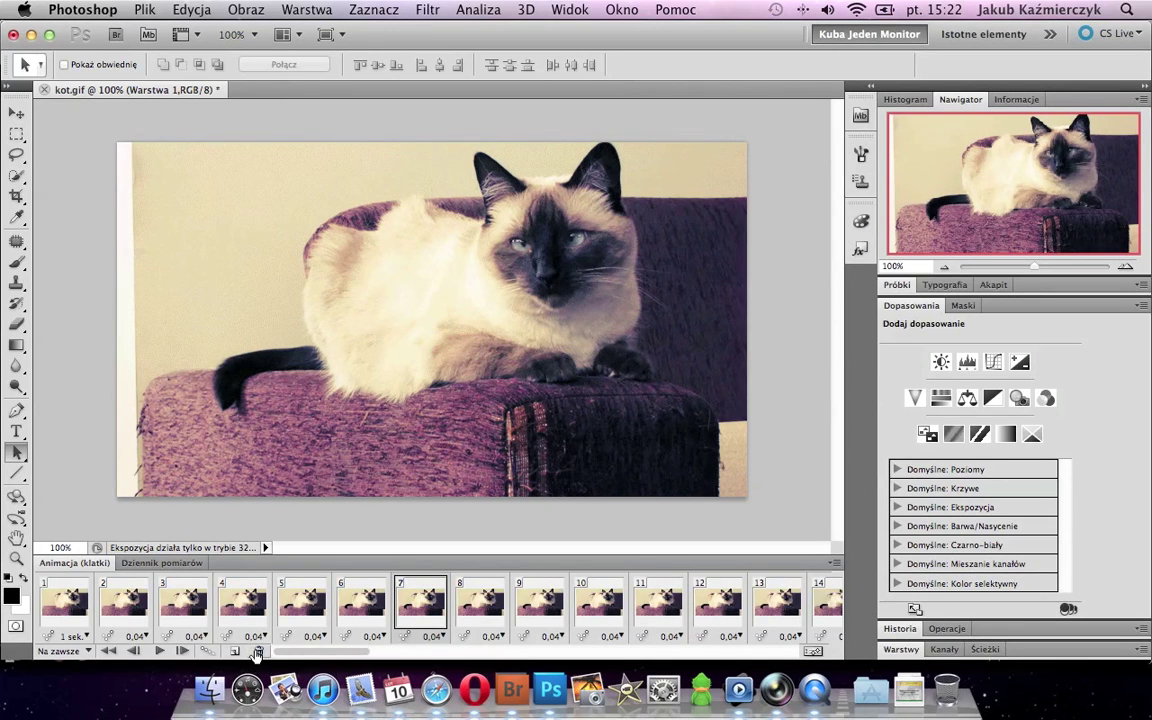
pyautogui.click(479, 606)
pyautogui.click(424, 607)
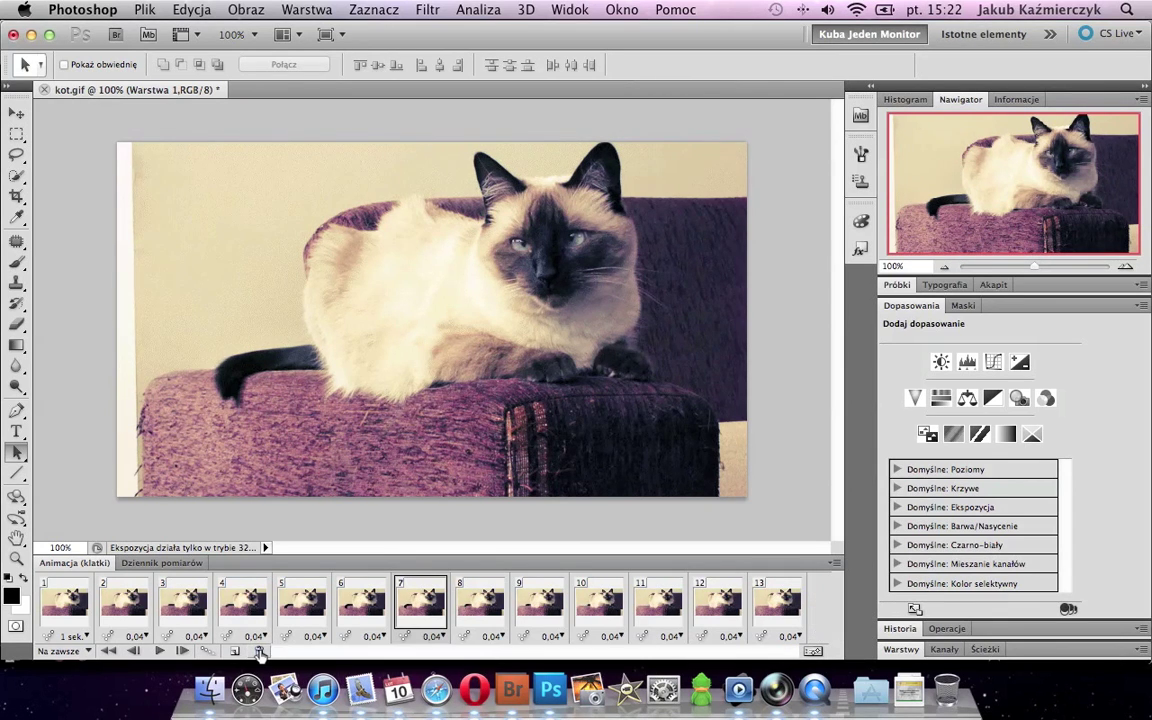
# Set frame 6's delay to 1 second.
pyautogui.click(366, 608)
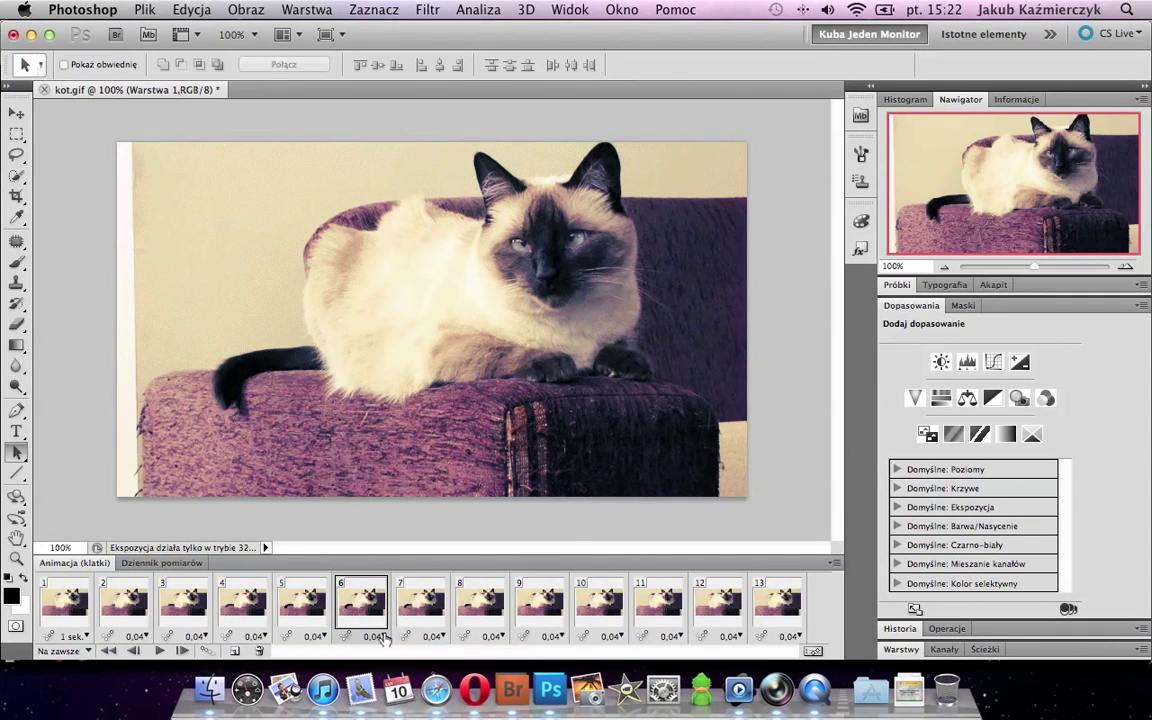
pyautogui.click(372, 636)
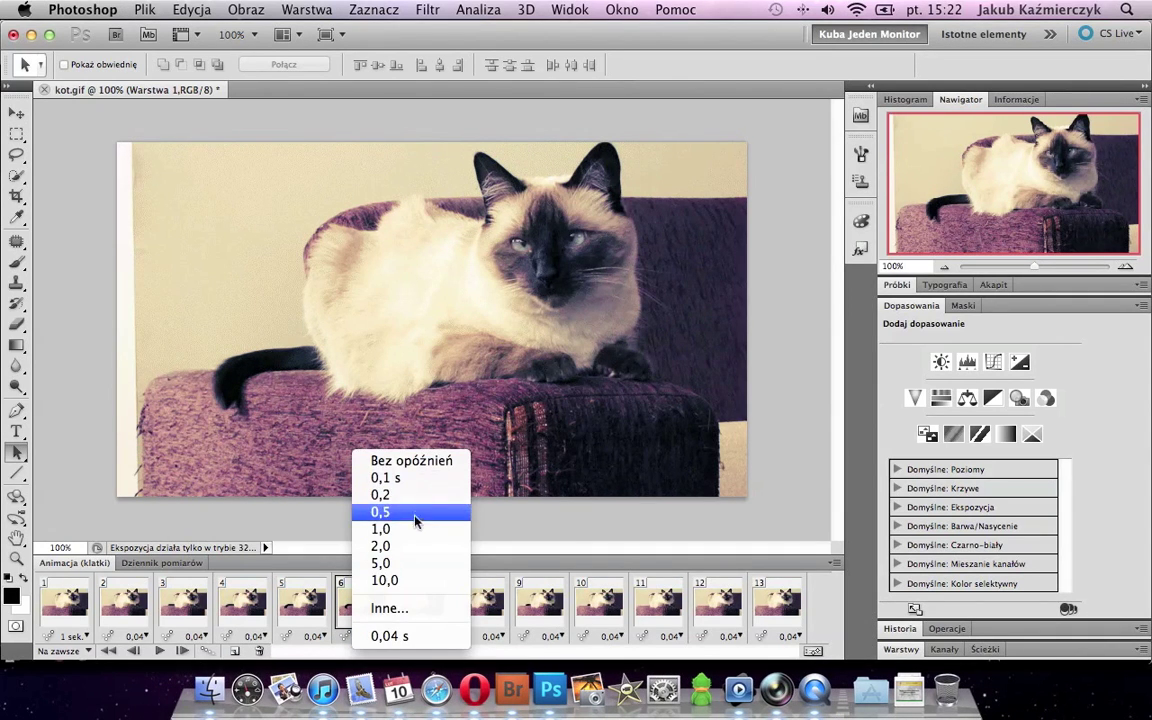
pyautogui.click(385, 529)
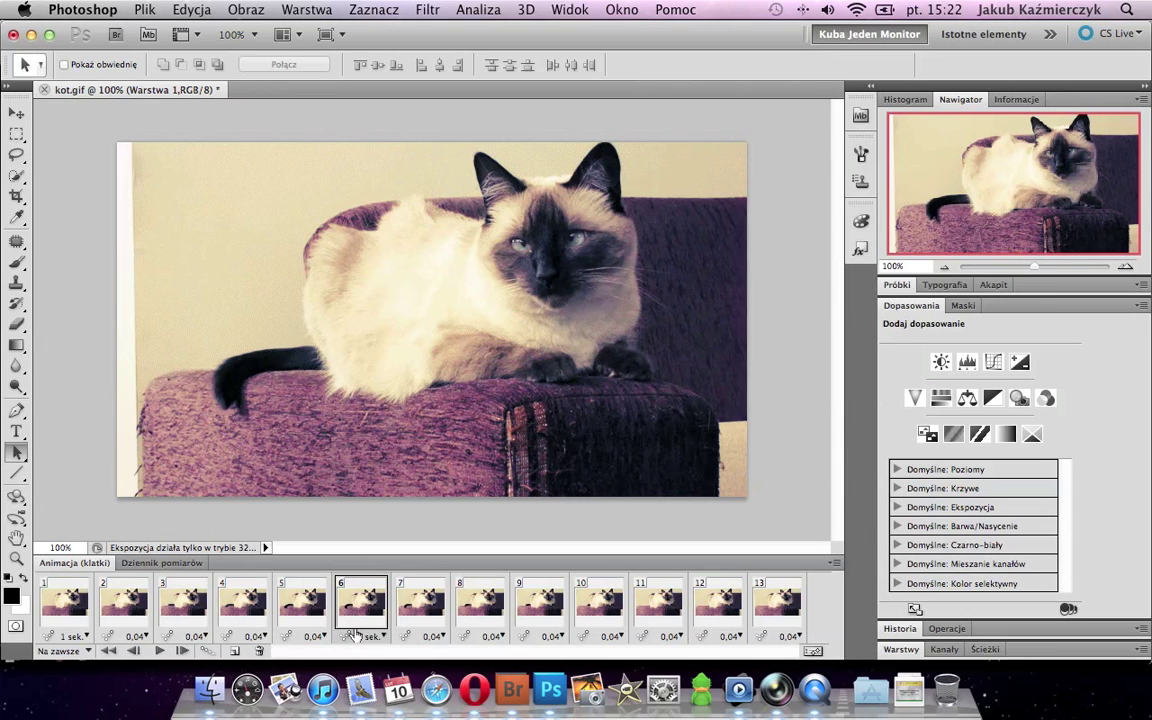
# Advance to the last frame, 13, and delete it.
pyautogui.click(422, 610)
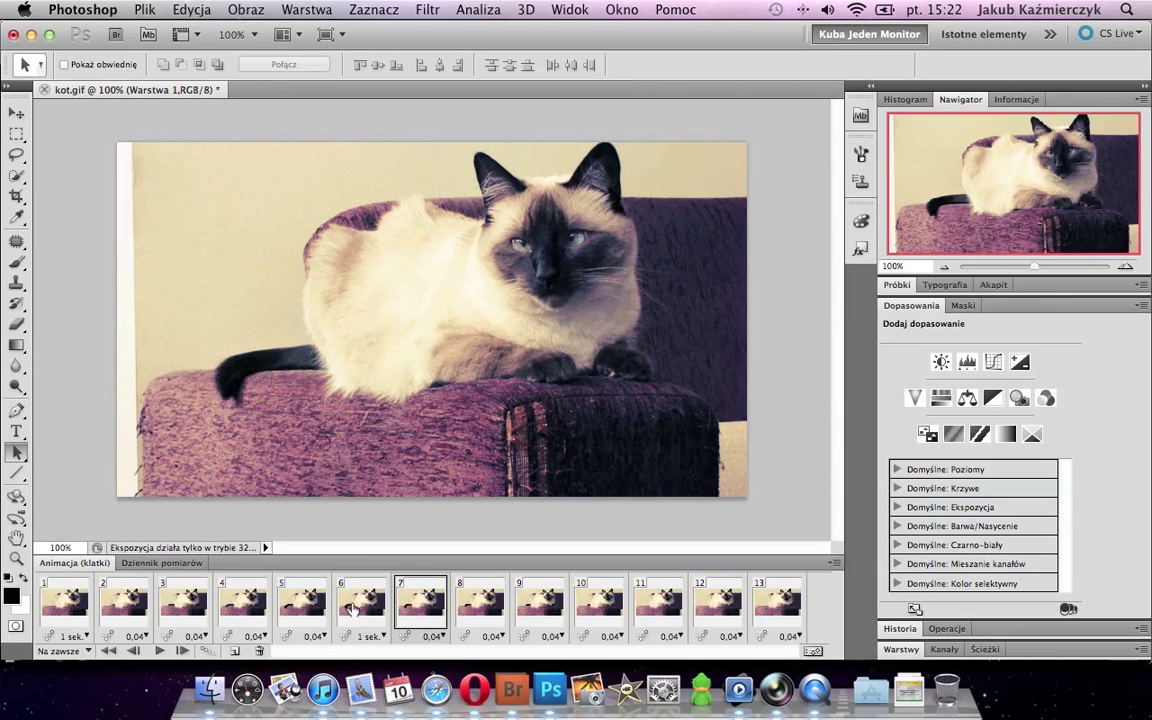
pyautogui.click(181, 651)
pyautogui.click(178, 653)
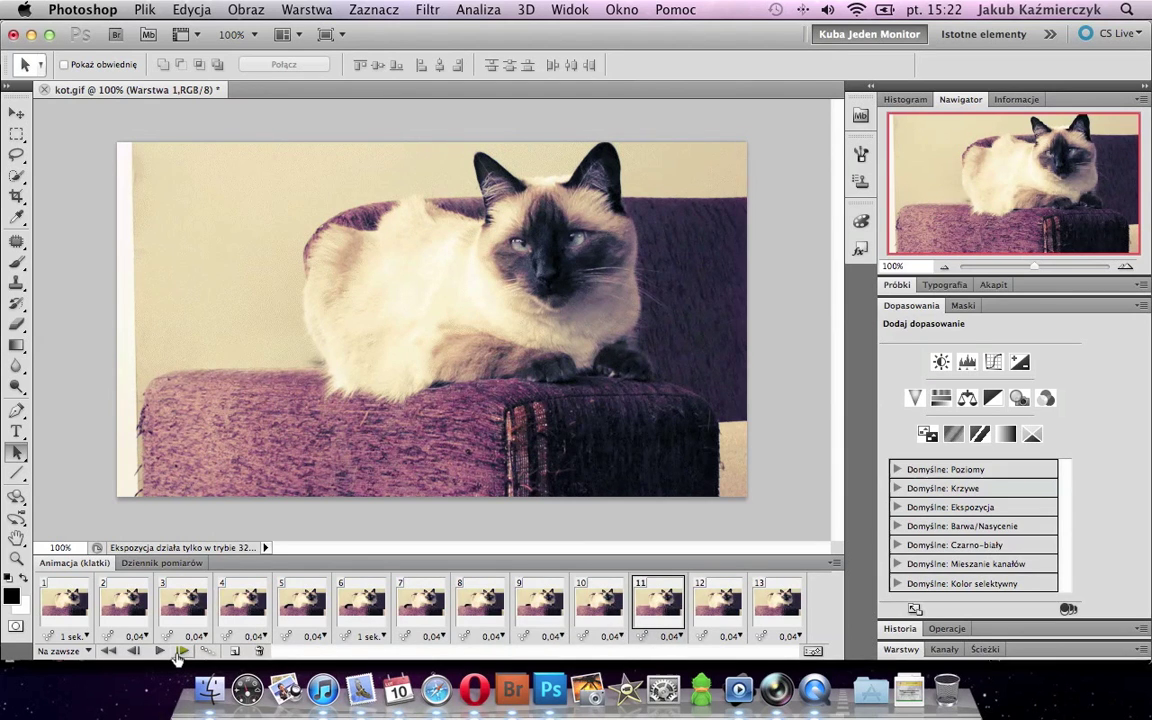
pyautogui.click(178, 652)
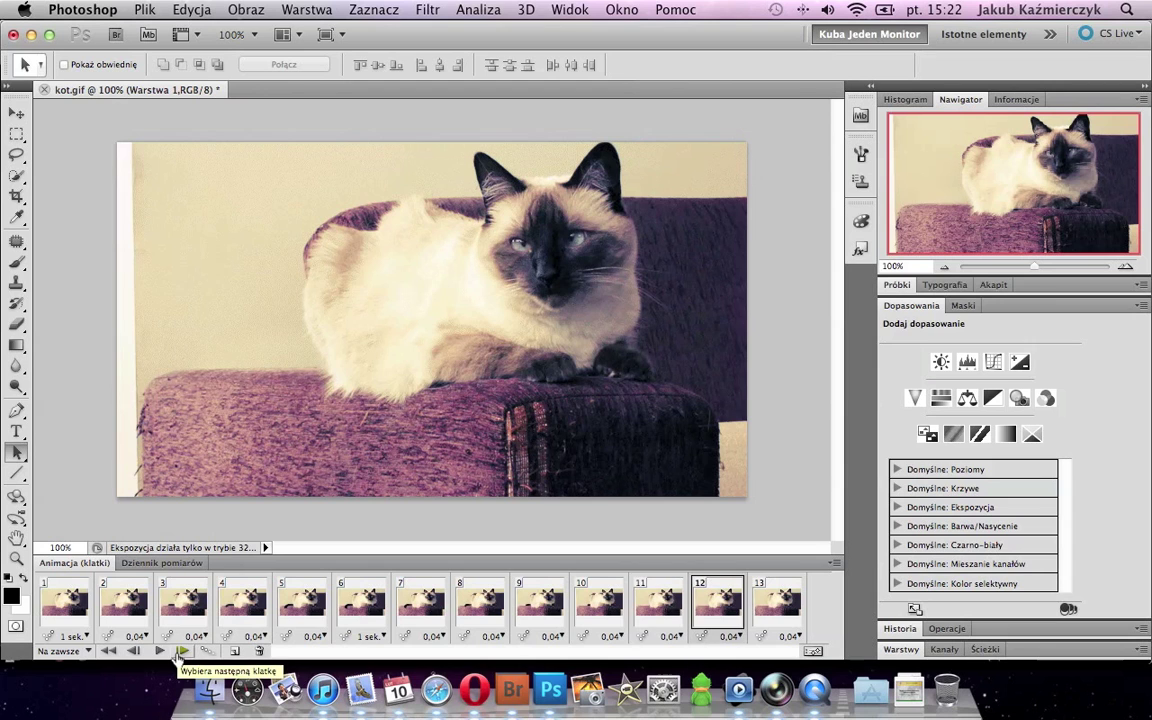
pyautogui.click(777, 600)
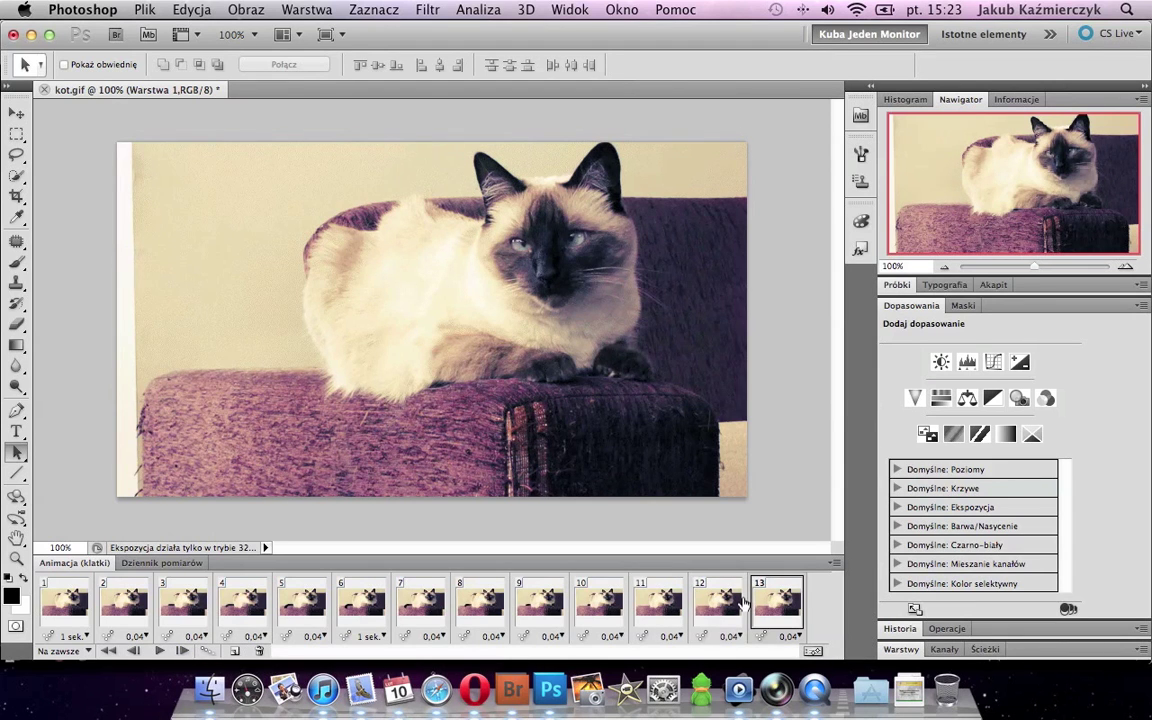
pyautogui.click(259, 651)
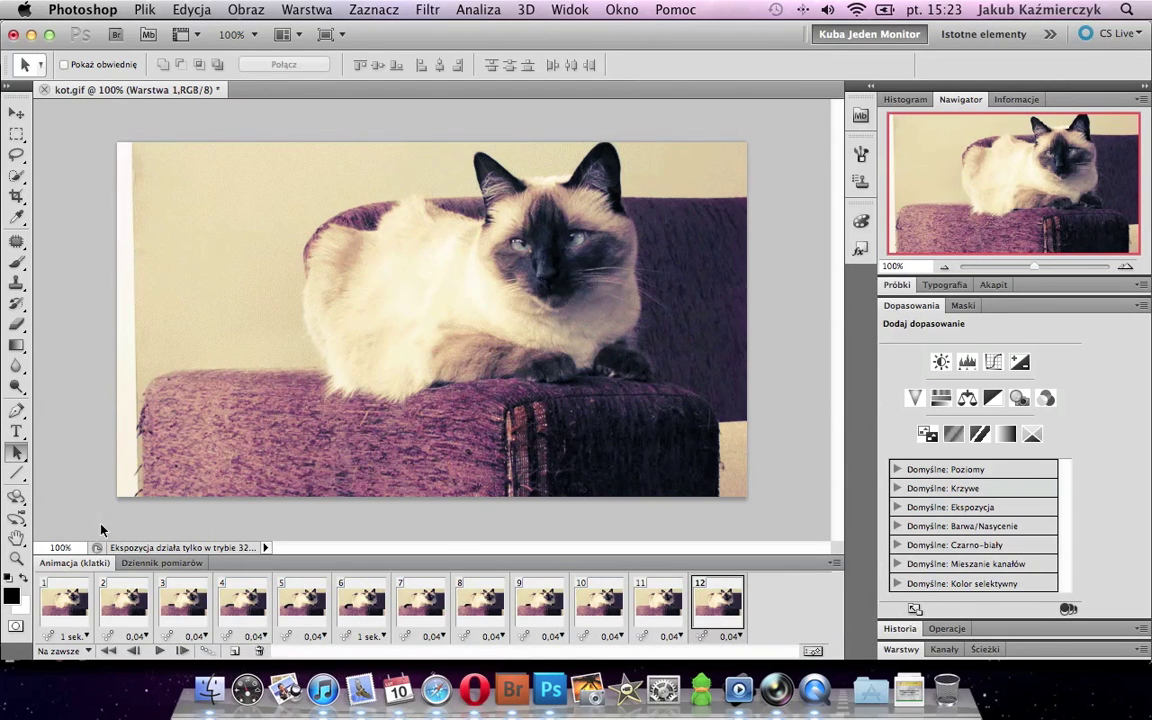
# Return to frame 1 and play the animation to check its timing.
pyautogui.click(73, 598)
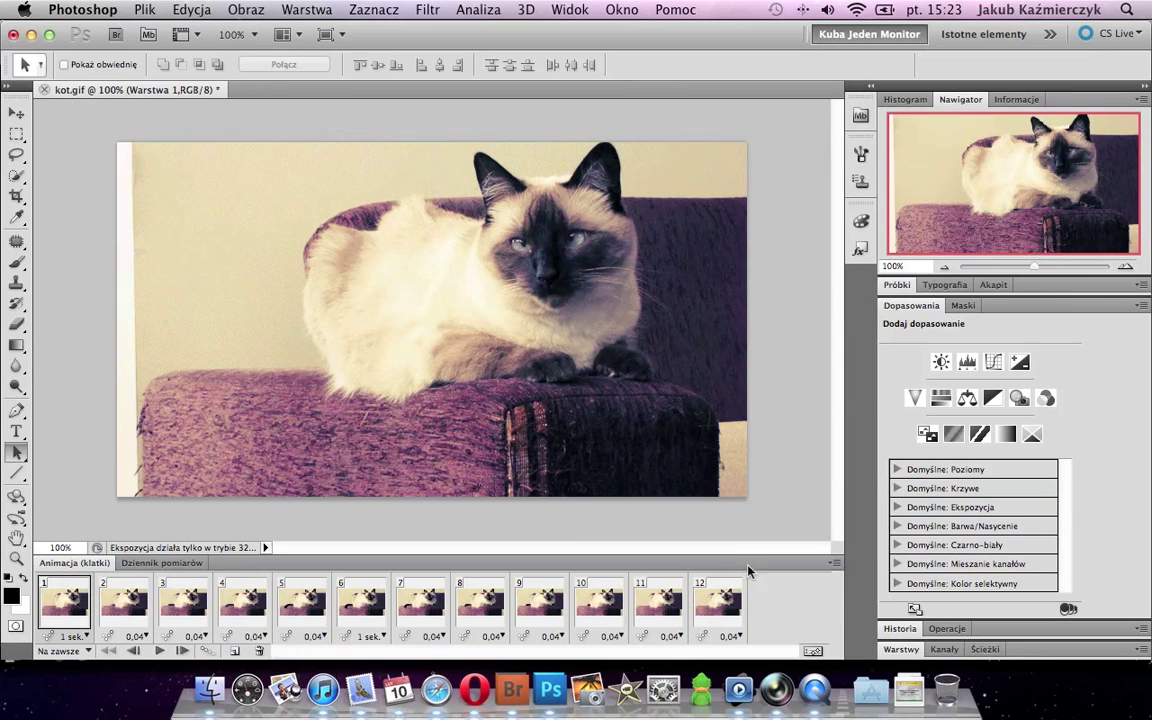
pyautogui.click(162, 651)
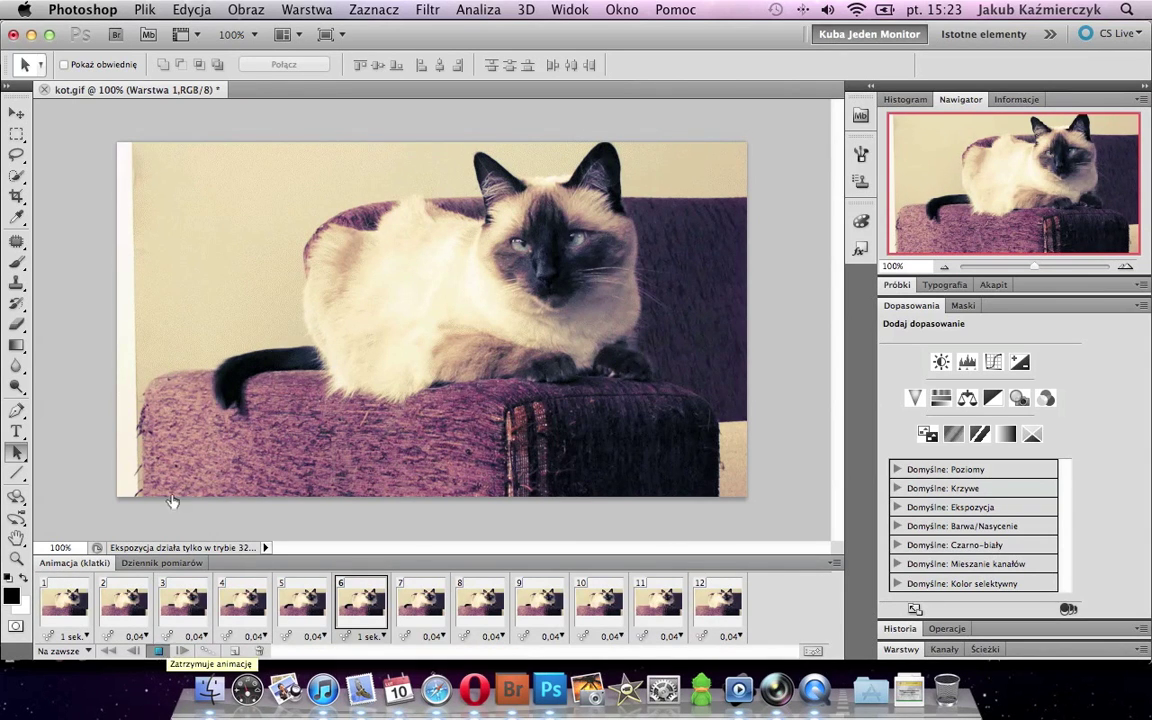
pyautogui.click(144, 9)
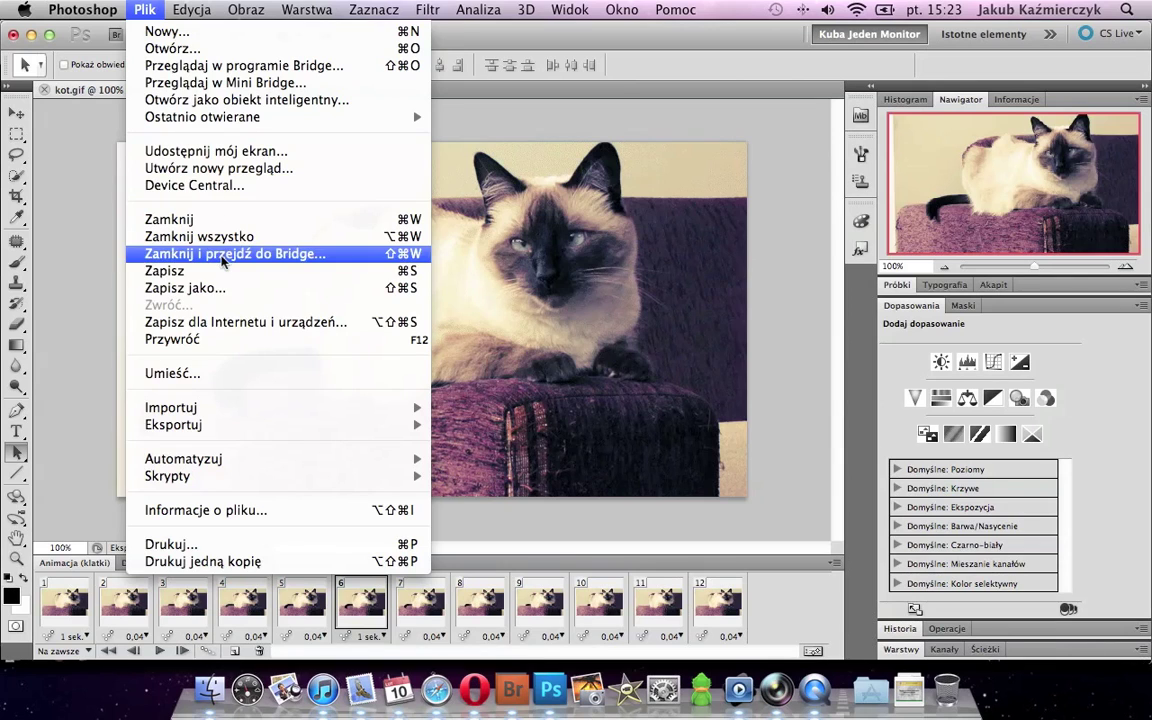
# In Save for Web, preview the animation and set the colour count to 256.
pyautogui.click(248, 322)
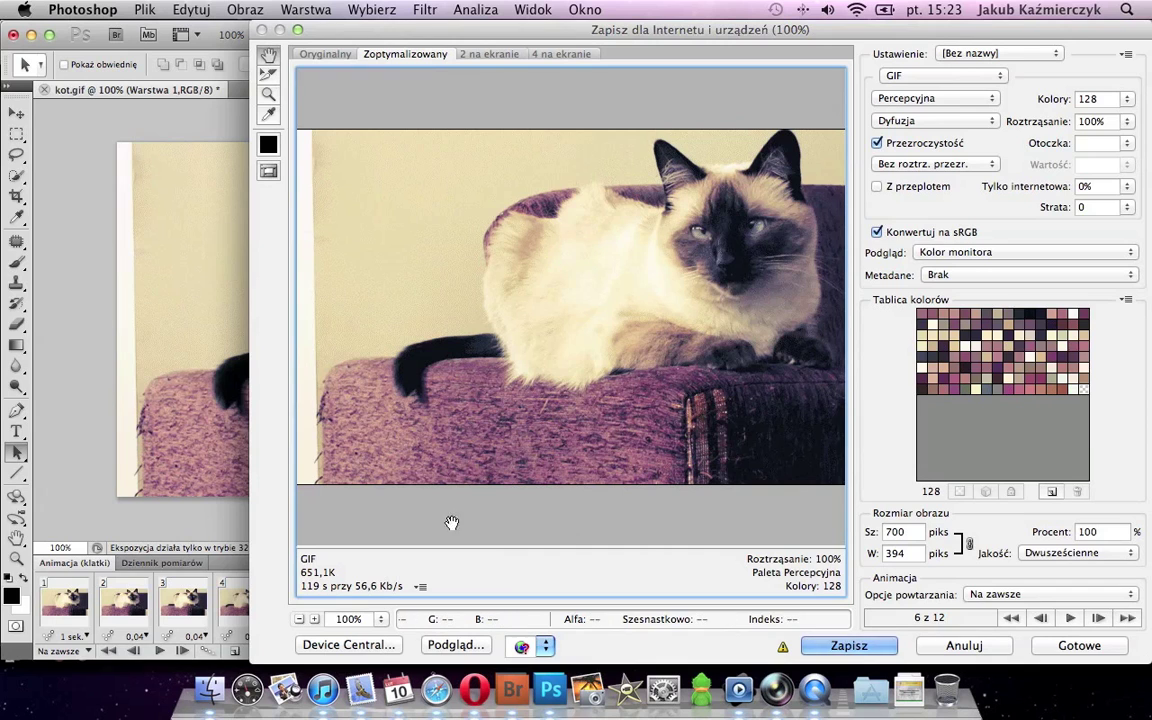
pyautogui.click(1071, 618)
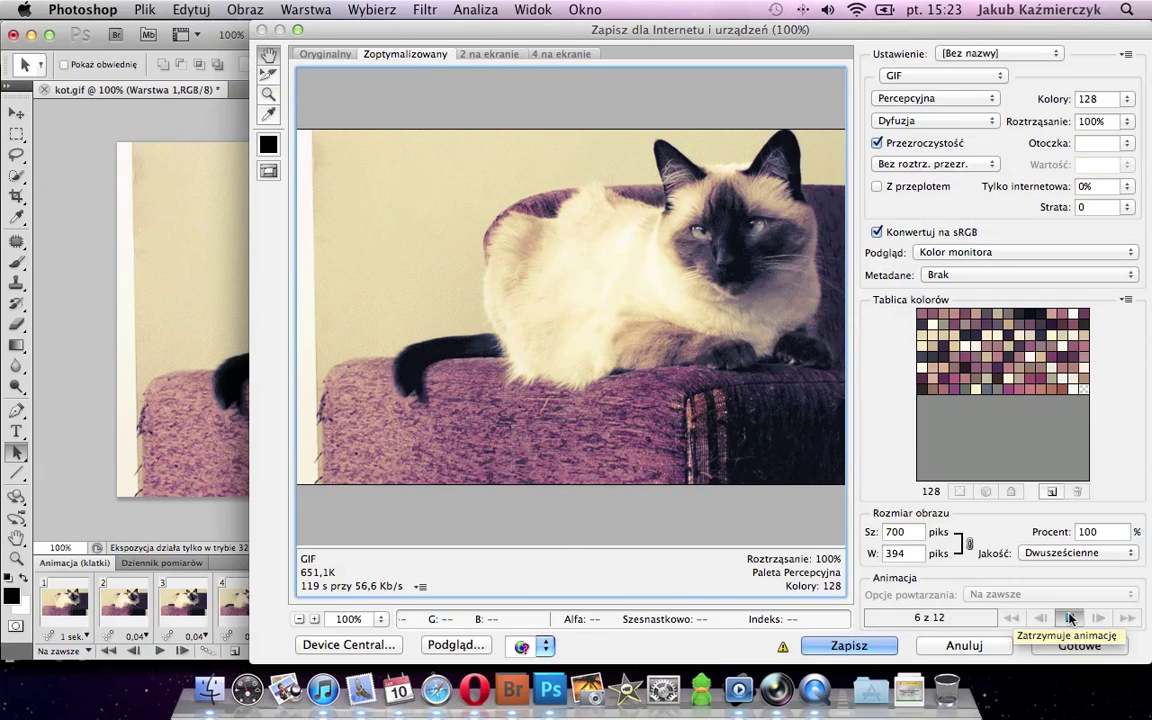
pyautogui.click(1071, 618)
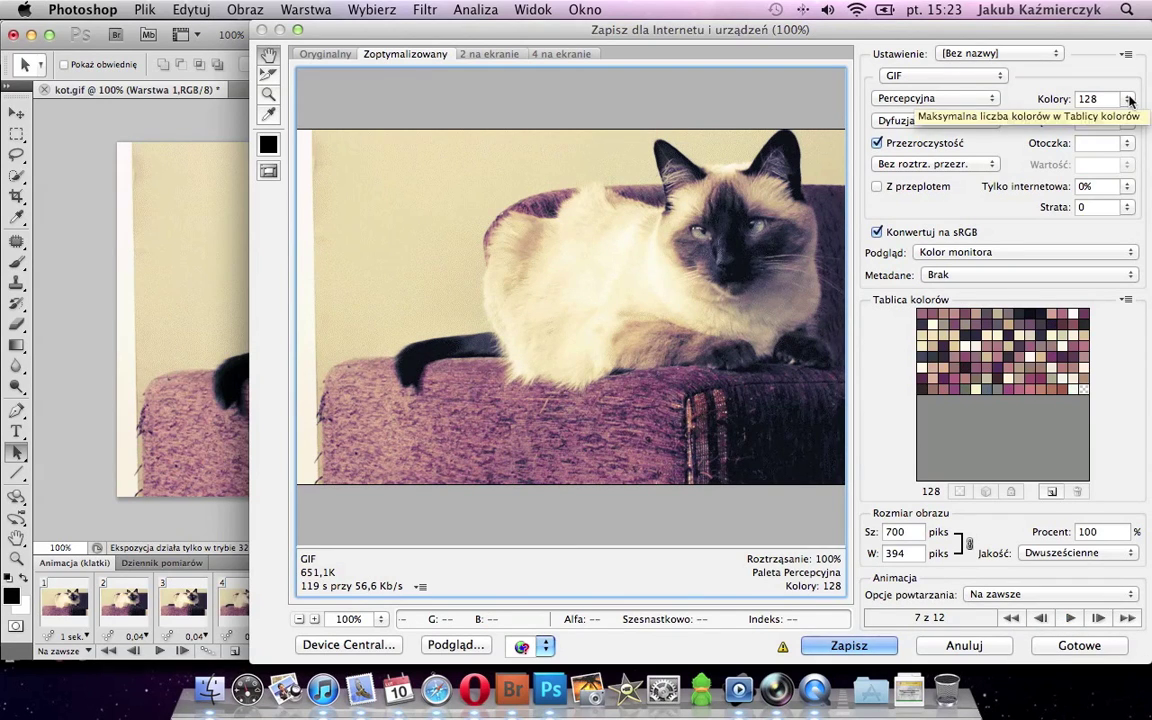
pyautogui.click(1127, 99)
pyautogui.click(640, 516)
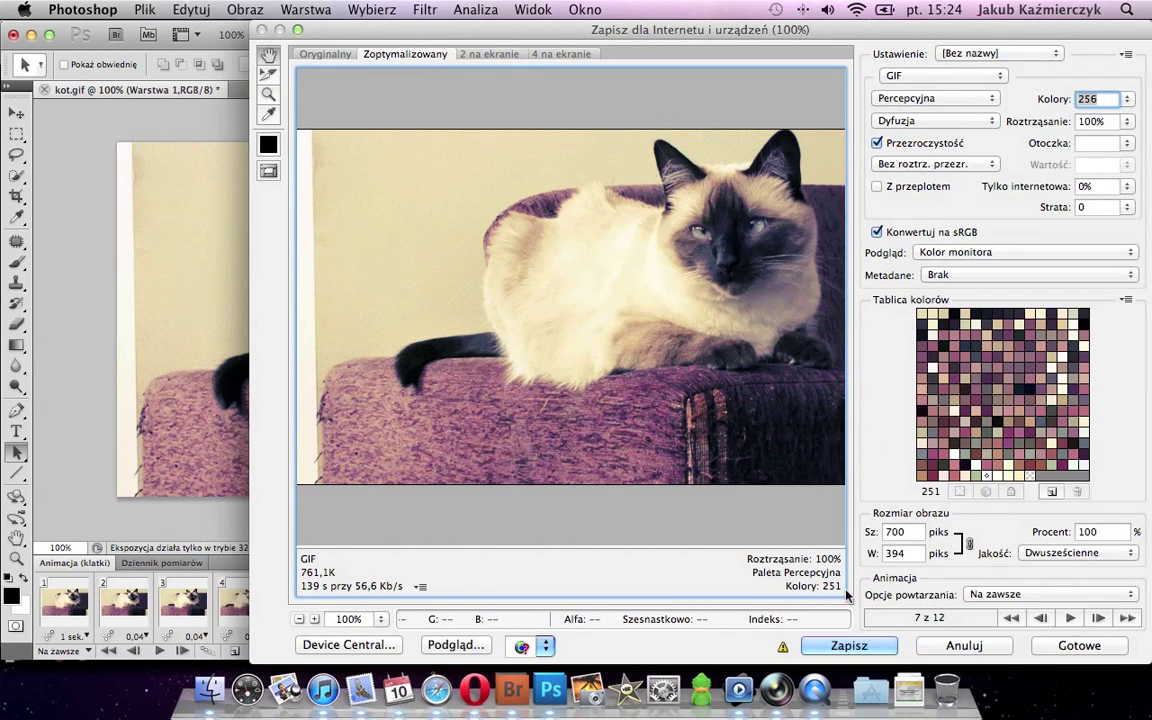
# Save the optimised GIF as poprawiony.gif in the kino folder.
pyautogui.click(845, 643)
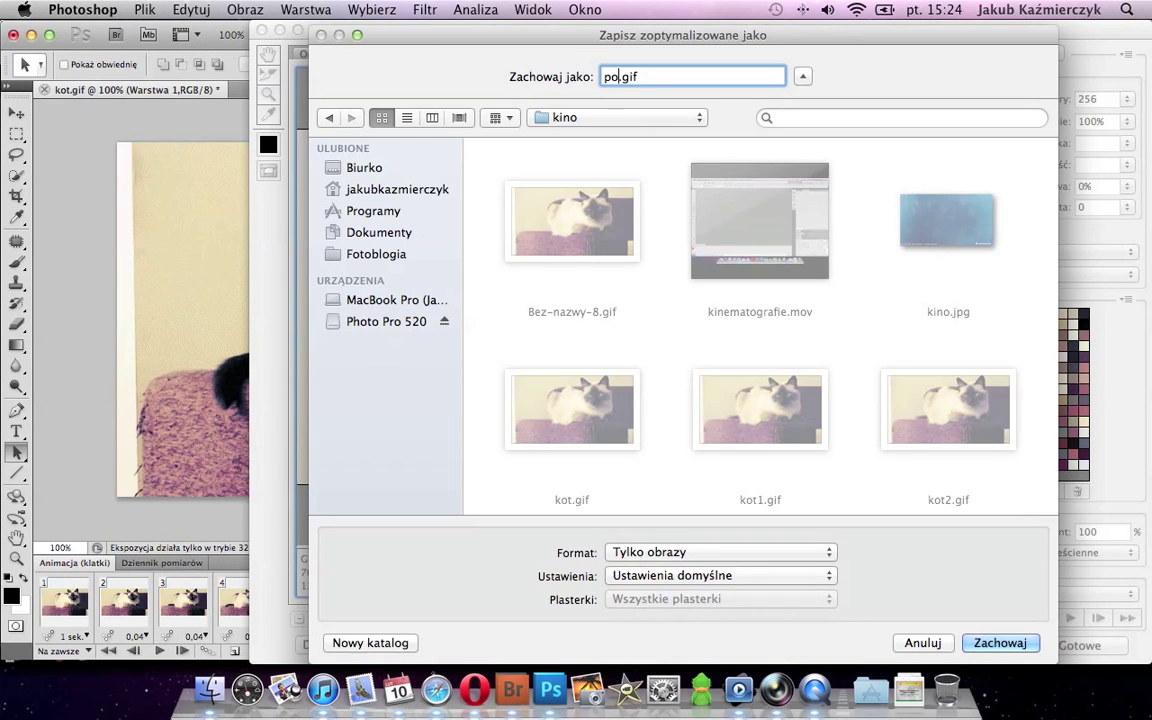
pyautogui.write('awiony')
pyautogui.press('Return')
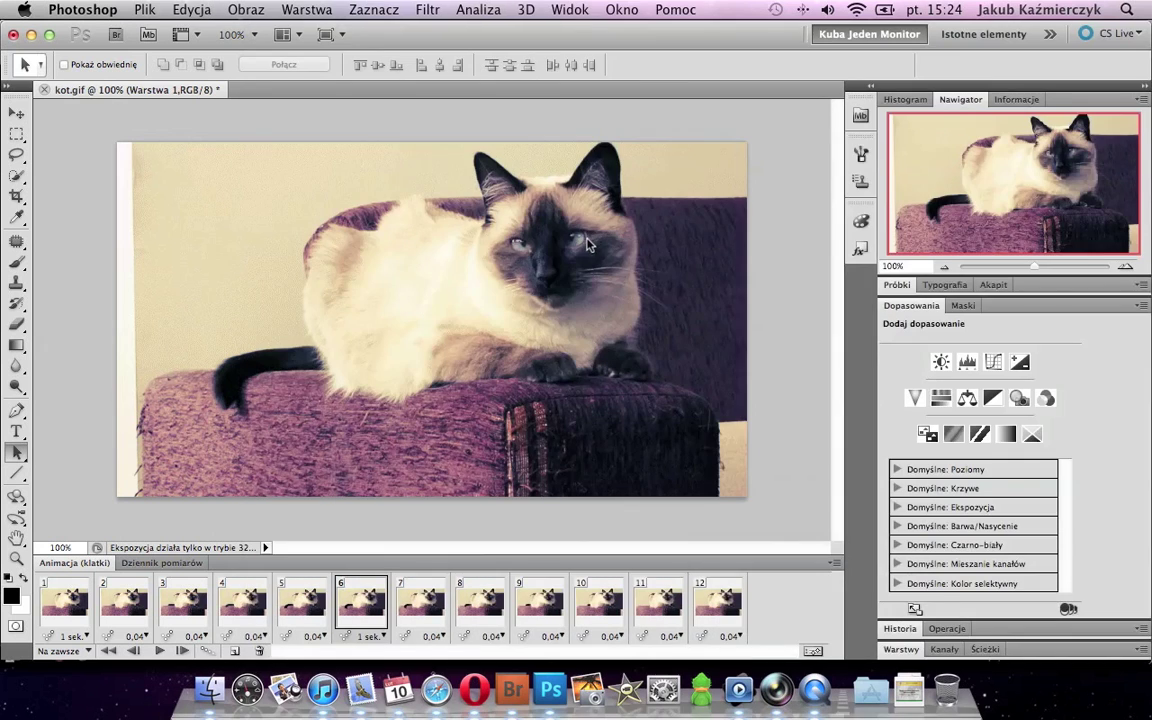
# Quick Look poprawiony.gif in Finder's kino folder, then return to Photoshop.
pyautogui.click(212, 688)
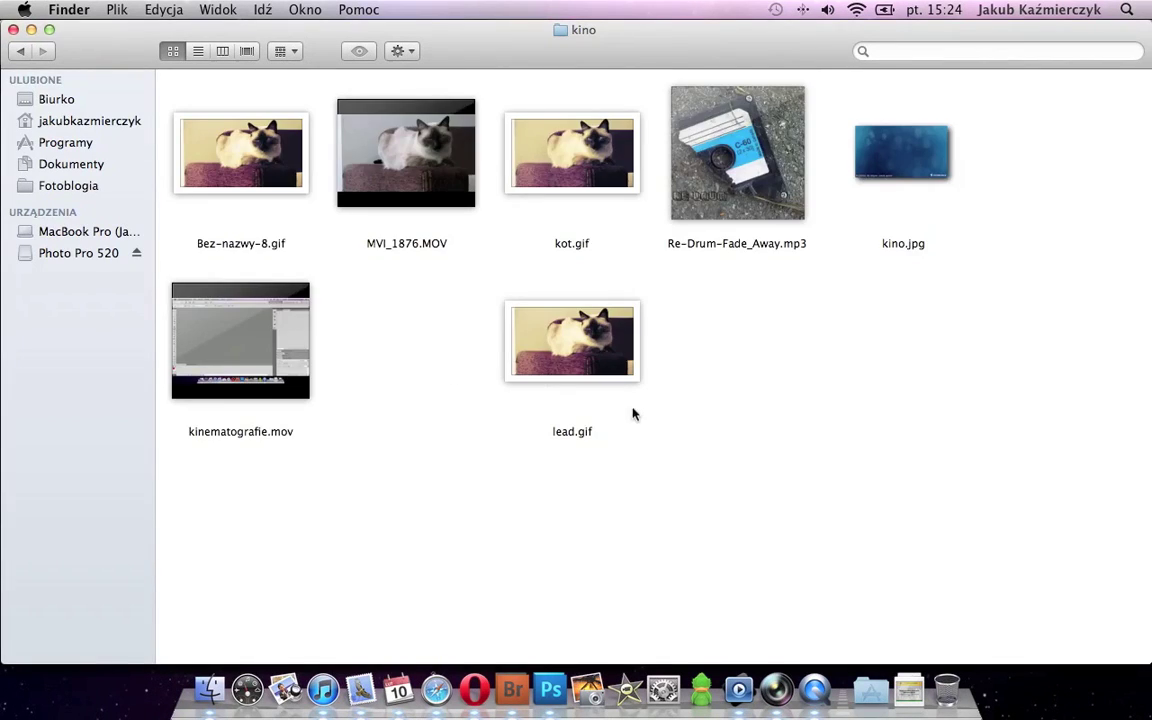
pyautogui.press('space')
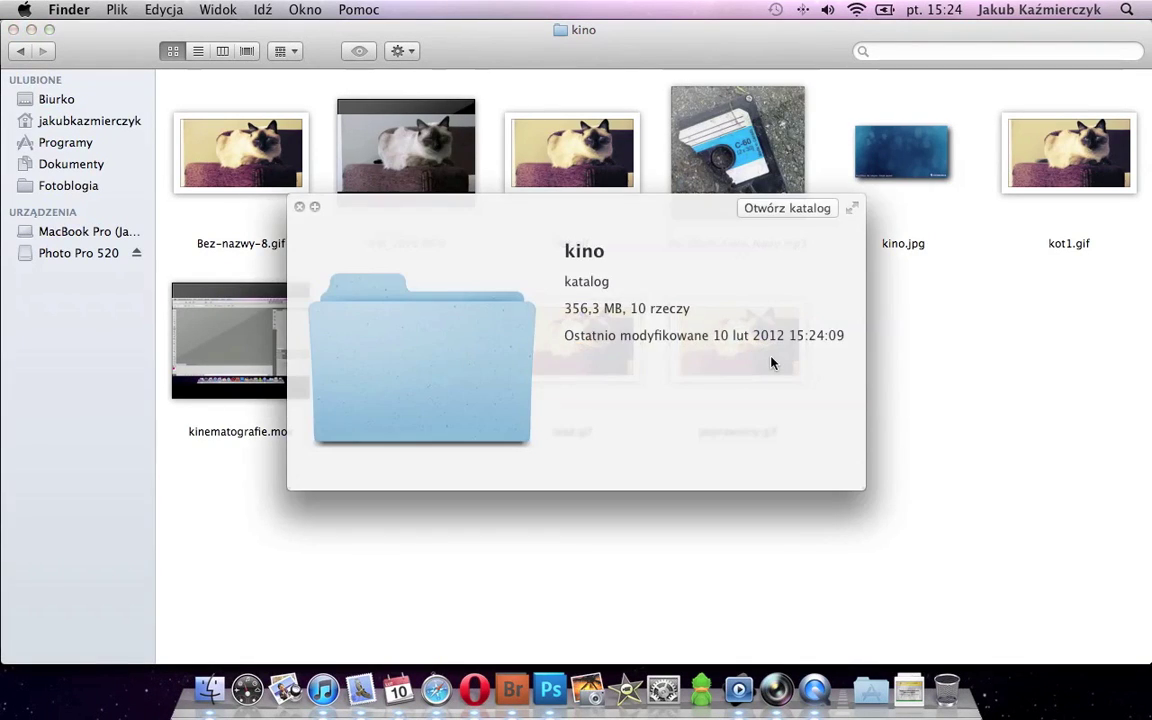
pyautogui.press('space')
pyautogui.click(754, 366)
pyautogui.press('space')
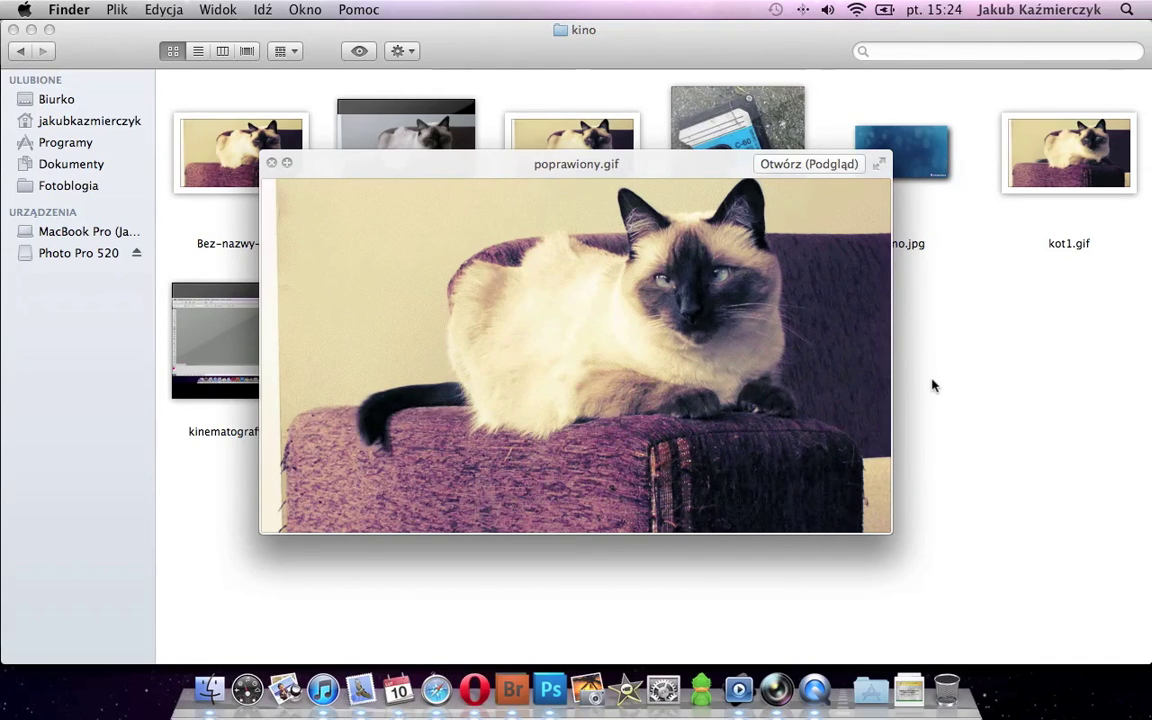
pyautogui.press('space')
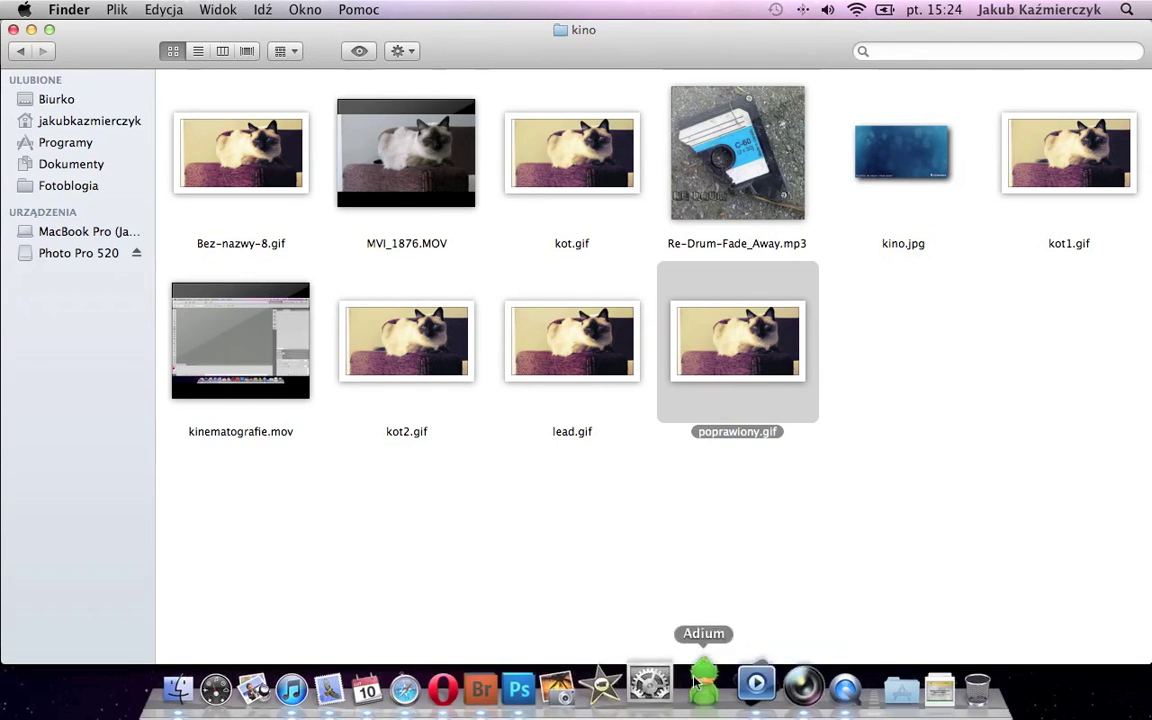
pyautogui.click(550, 690)
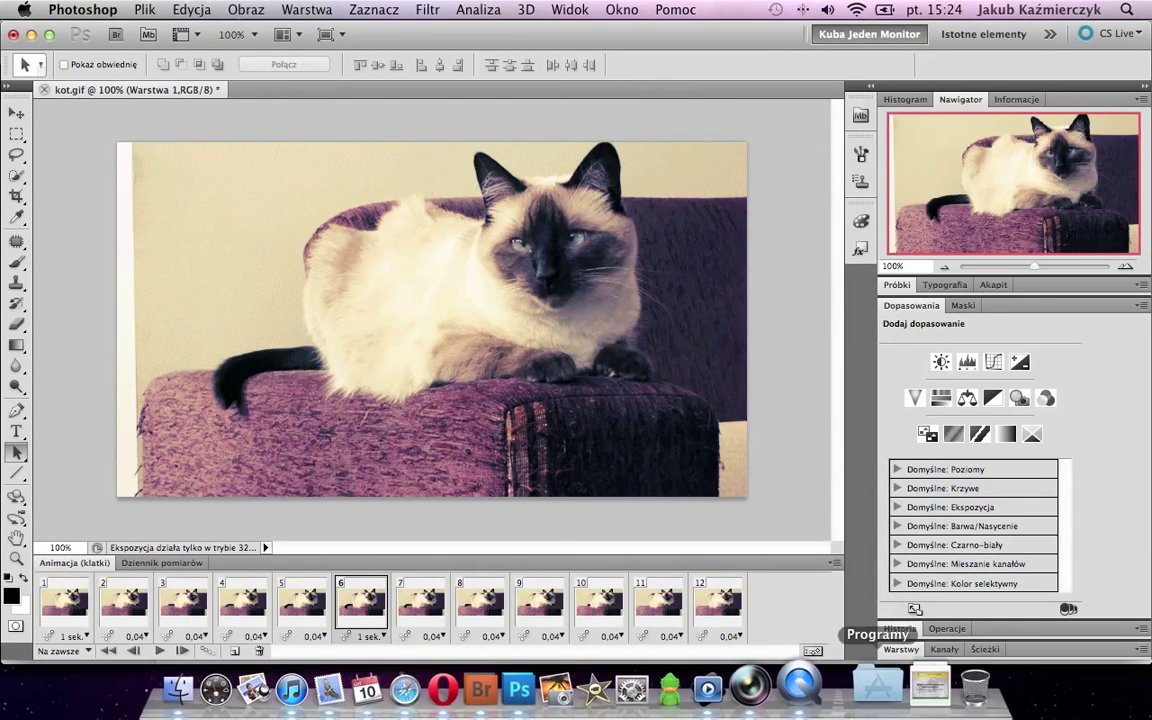